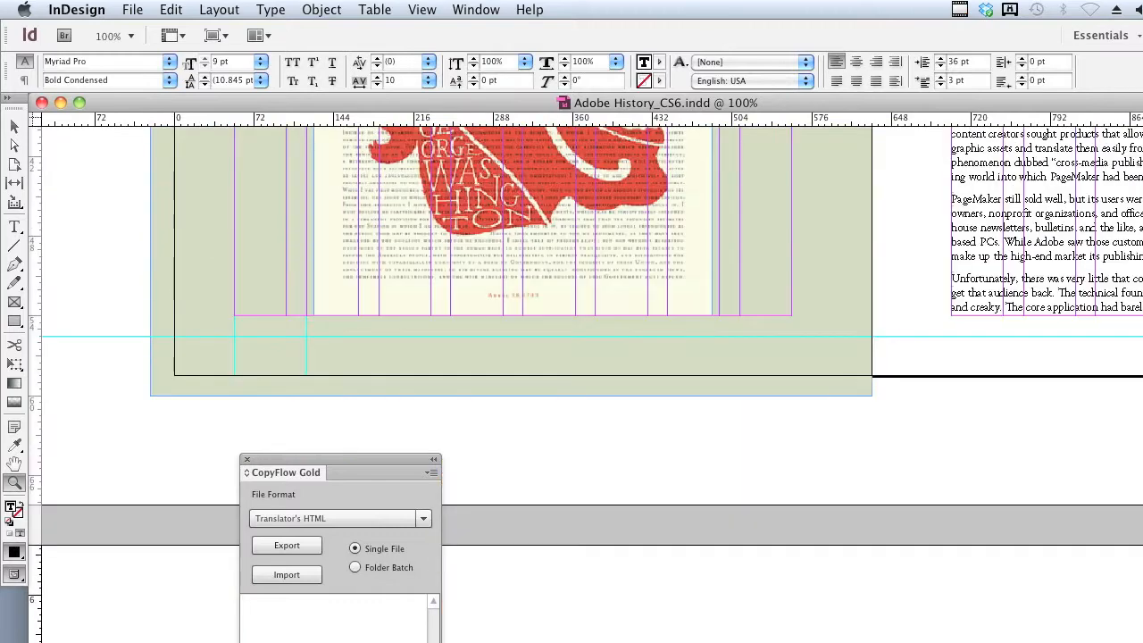
scroll(593, 384, down, 10)
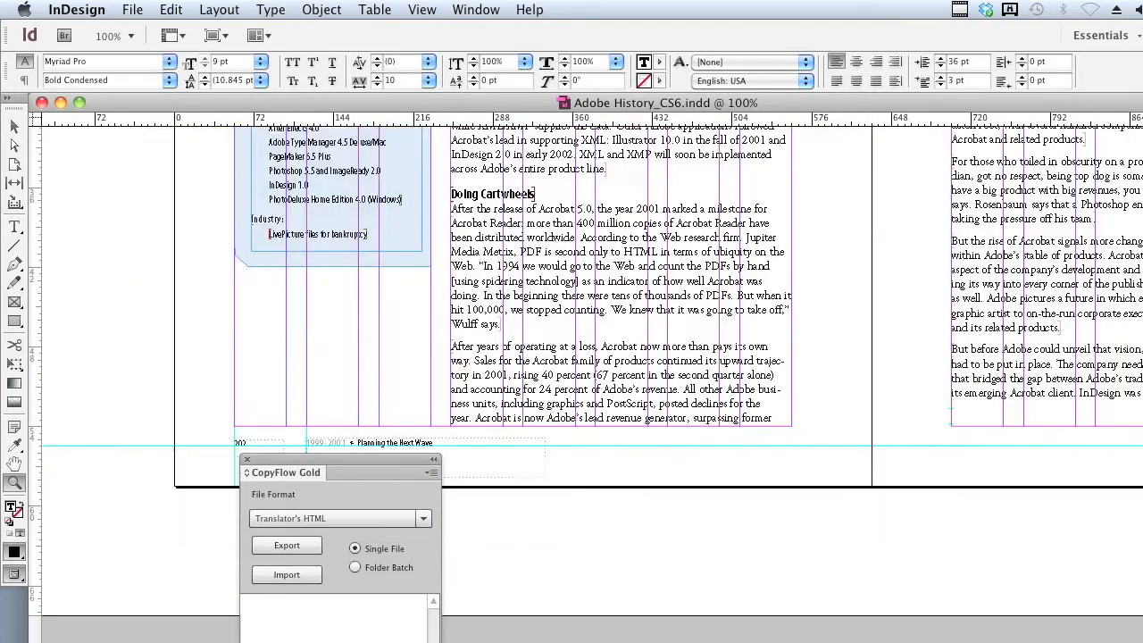
scroll(593, 384, up, 5)
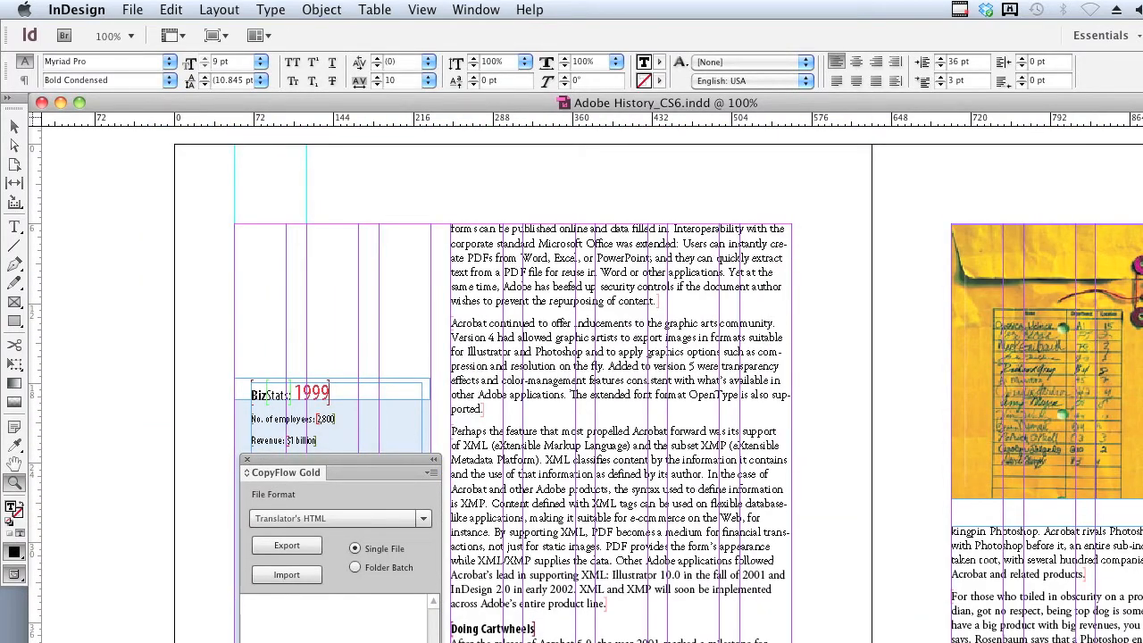
scroll(593, 384, up, 10)
scroll(593, 385, up, 3)
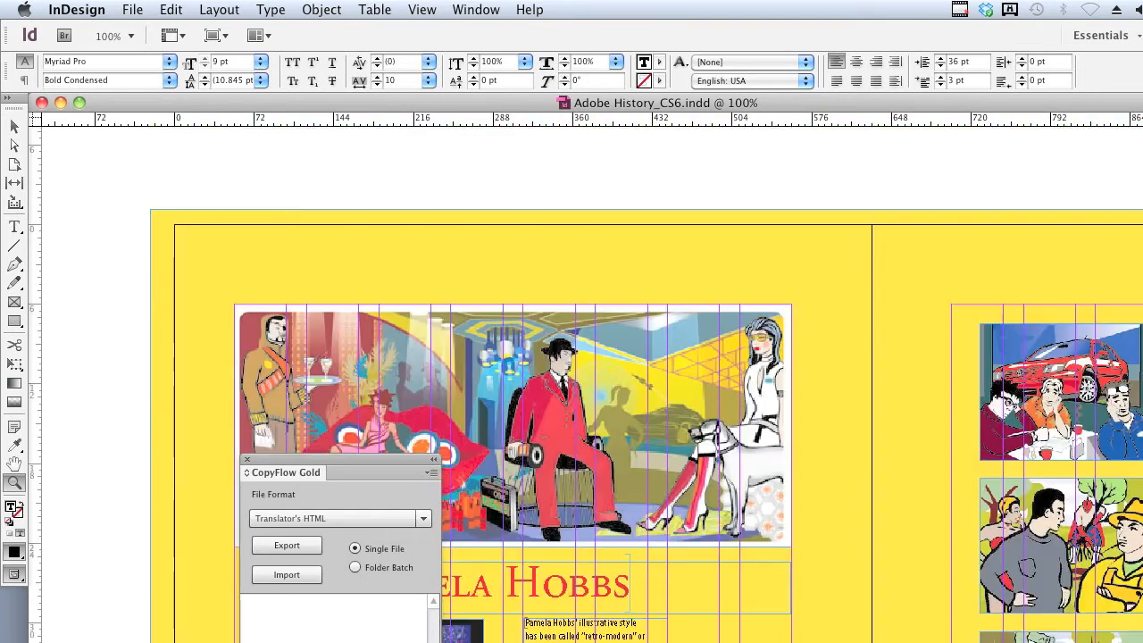
scroll(593, 384, down, 10)
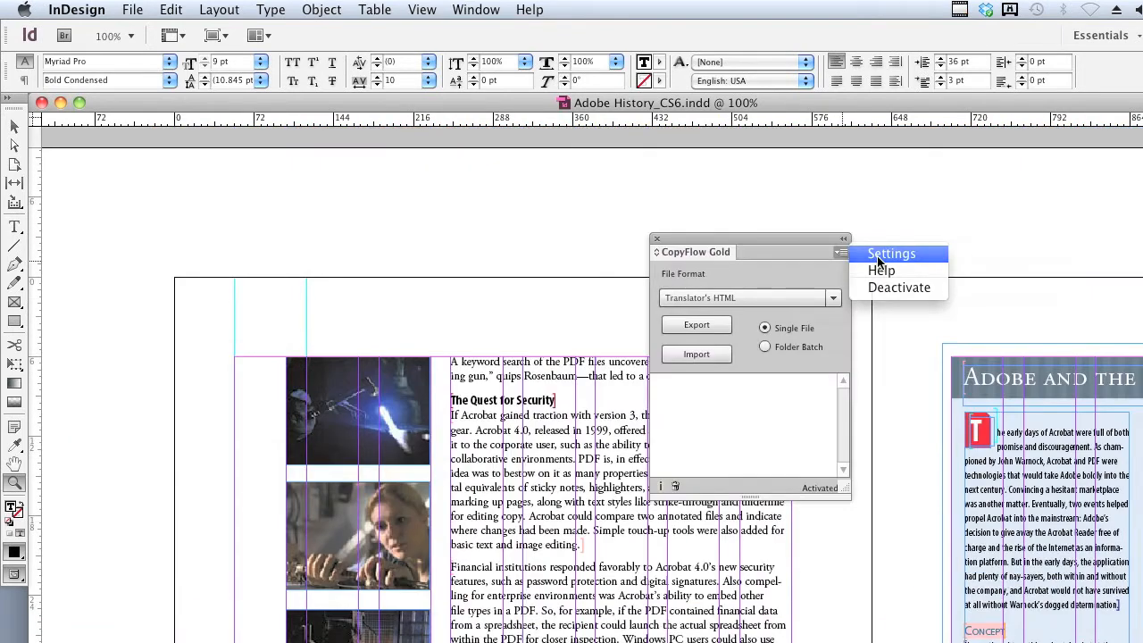
Set the target language to Spanish in the CopyFlow Gold preferences and save them.
click(879, 256)
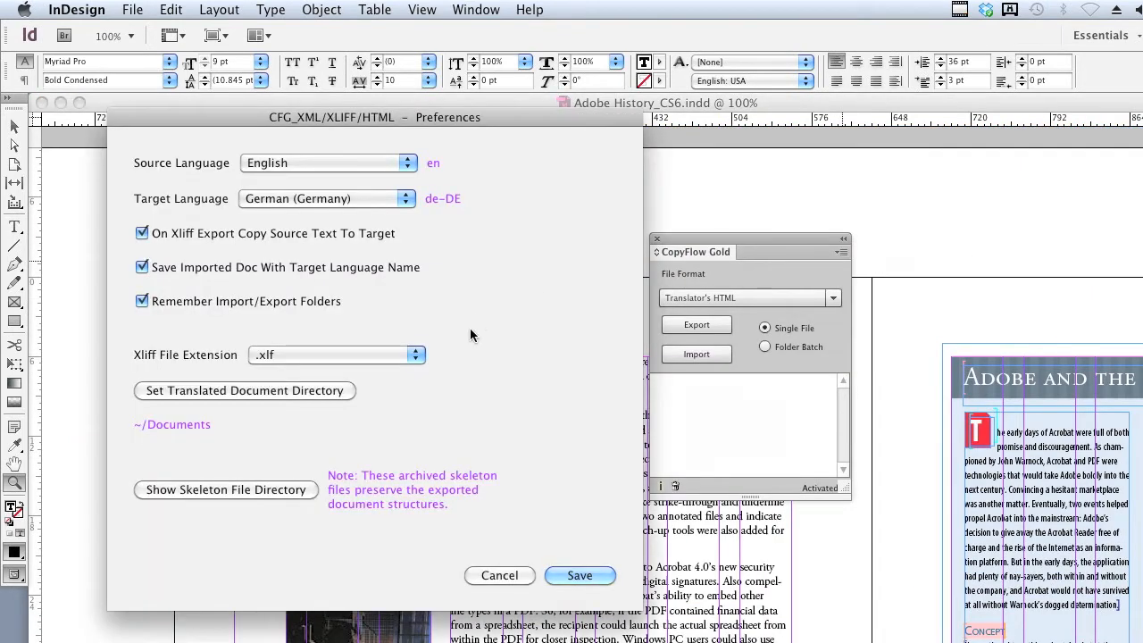
click(316, 199)
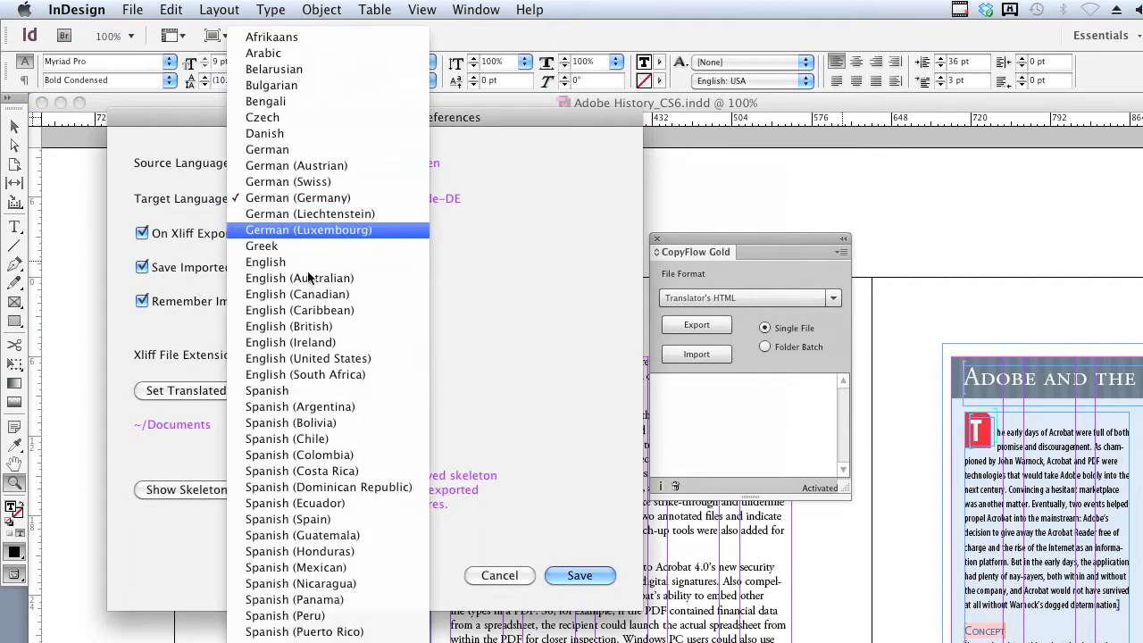
click(323, 395)
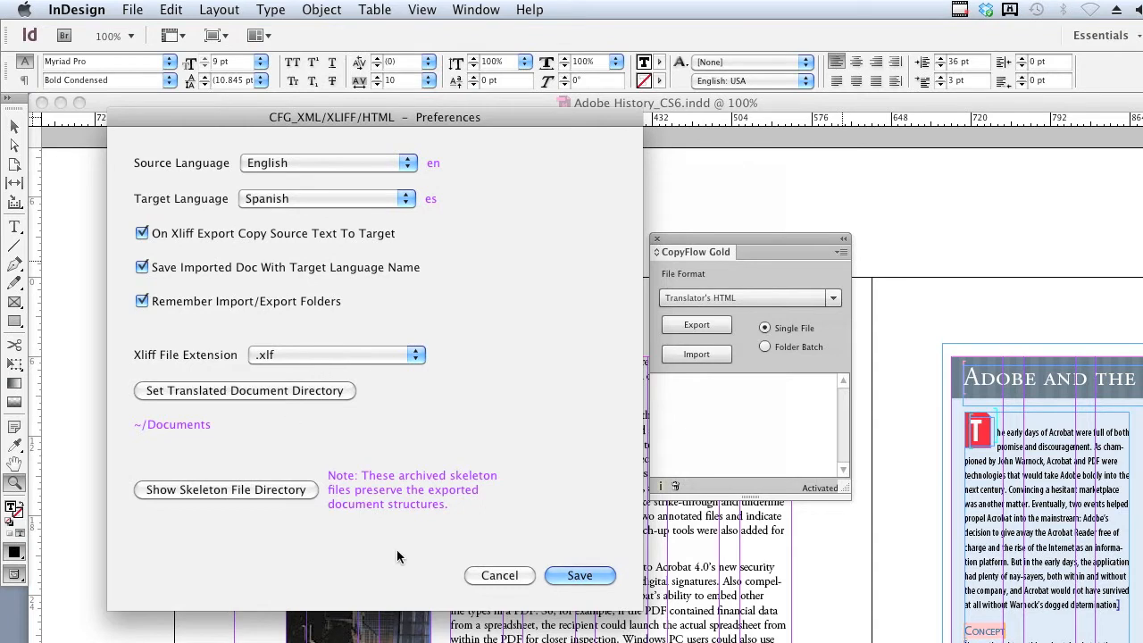
click(590, 576)
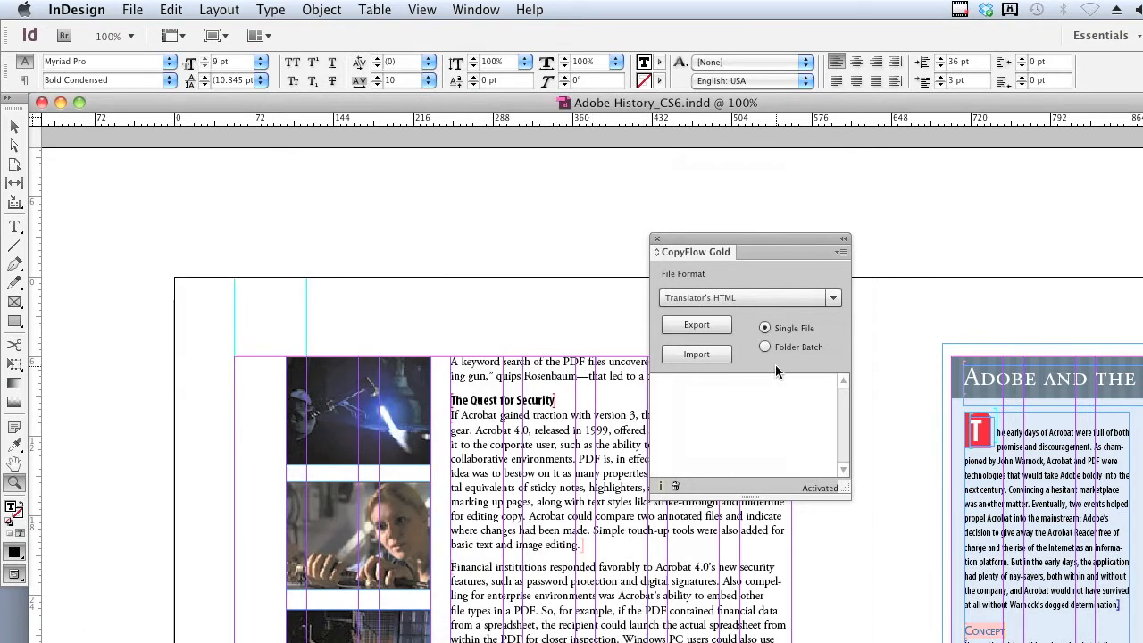
Export Adobe History_CS6.indd as Translator's HTML to the desktop's text_out folder and dismiss the welcome screen.
click(703, 332)
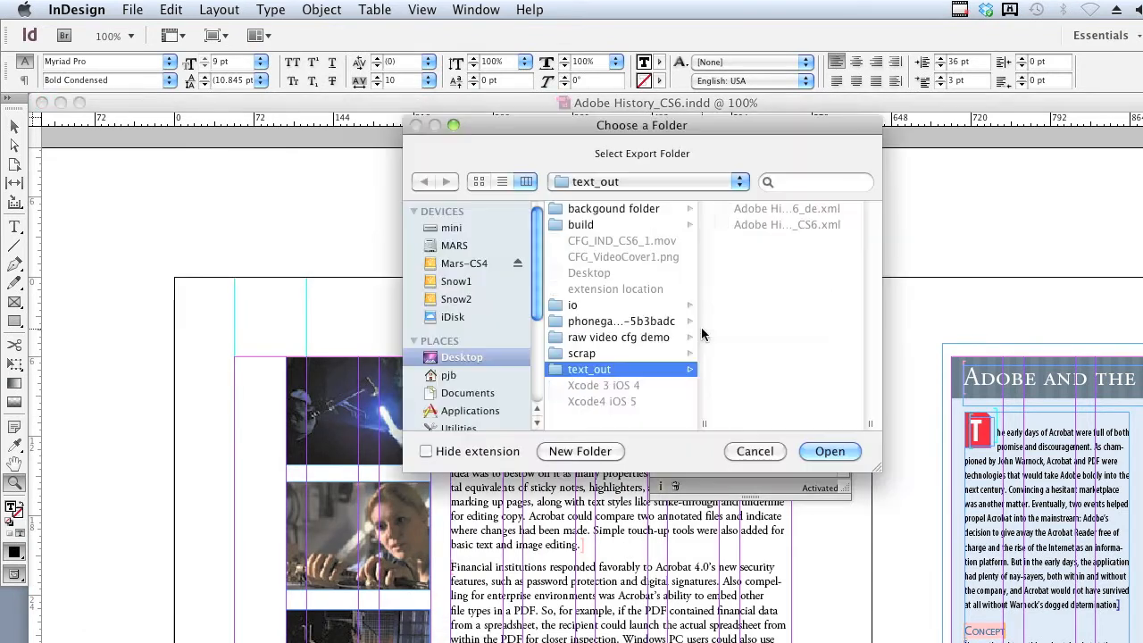
click(825, 452)
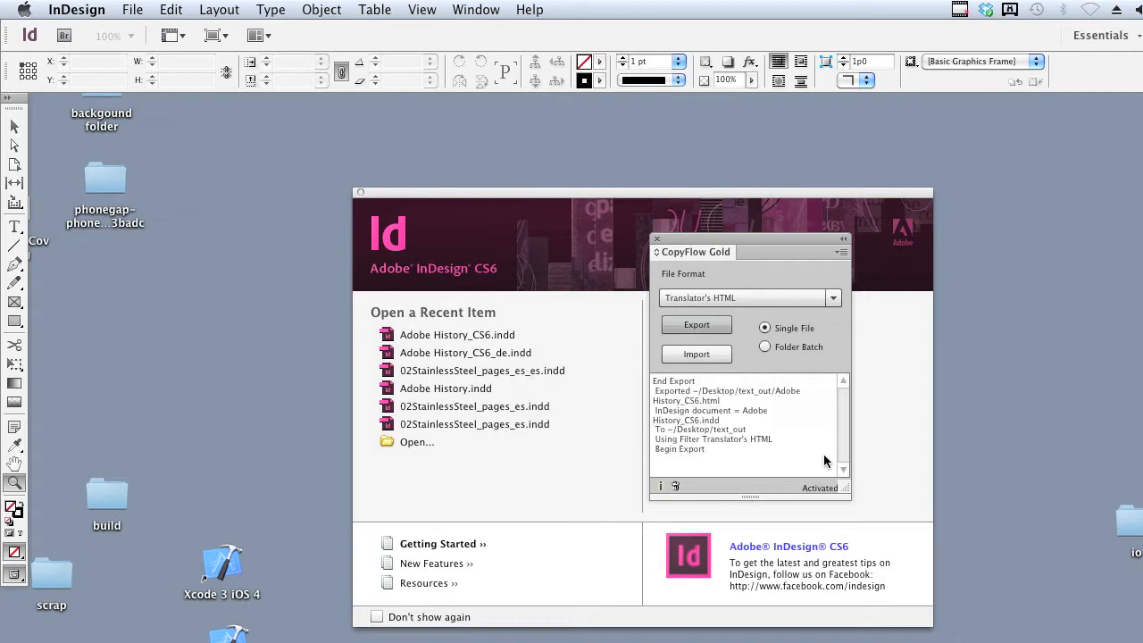
click(363, 196)
click(362, 194)
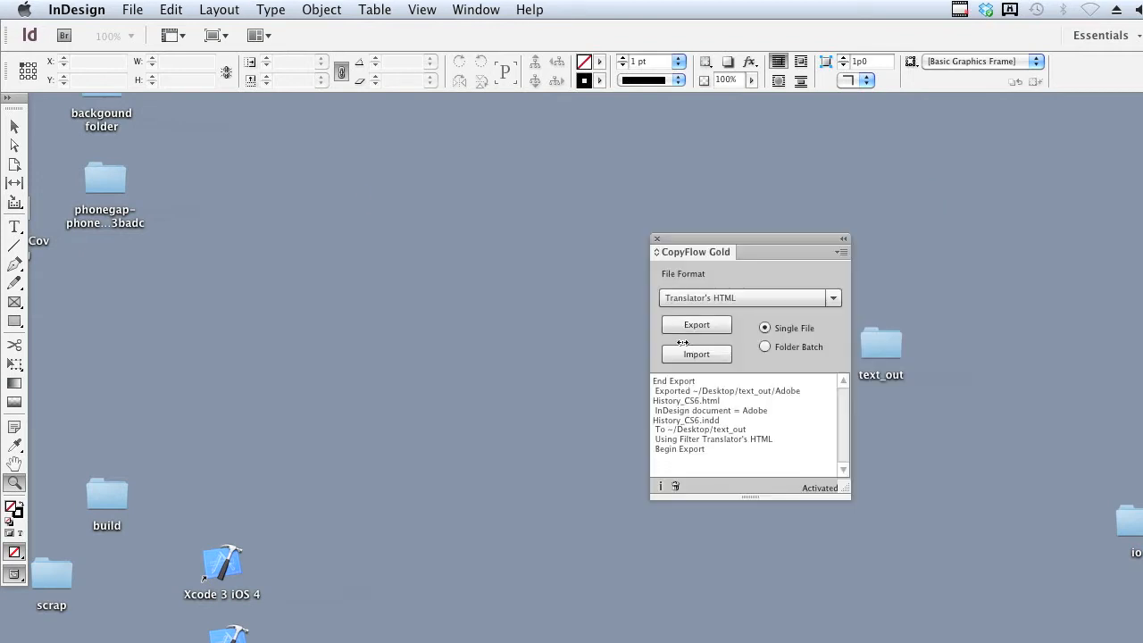
Open the text_out folder in Finder and locate the exported Adobe History_CS6.html file.
click(875, 359)
double_click(876, 358)
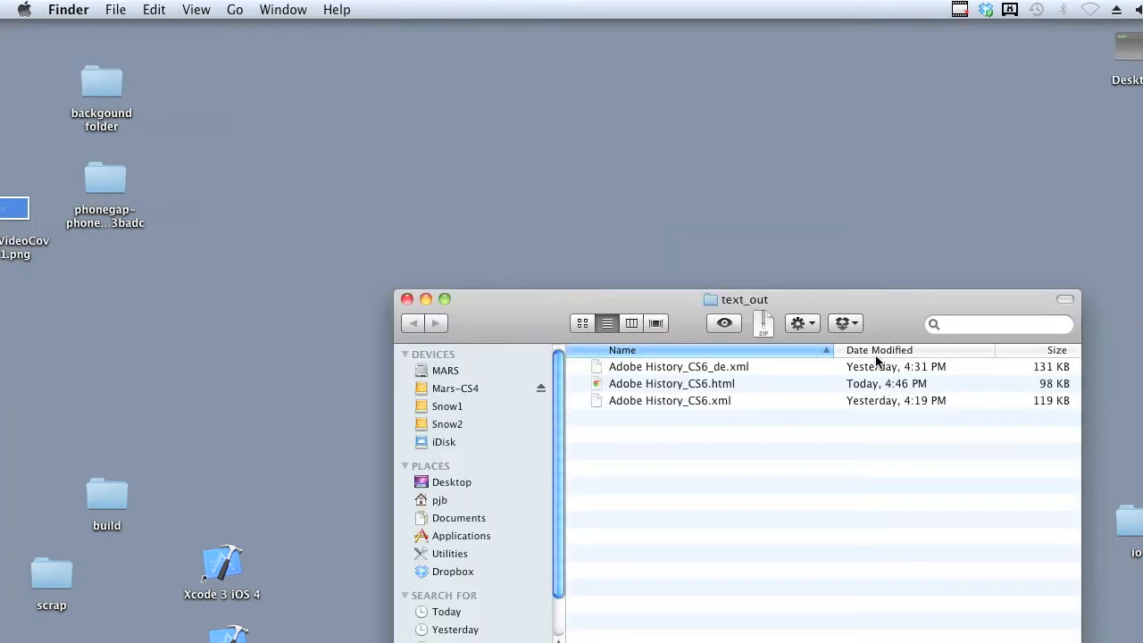
click(731, 382)
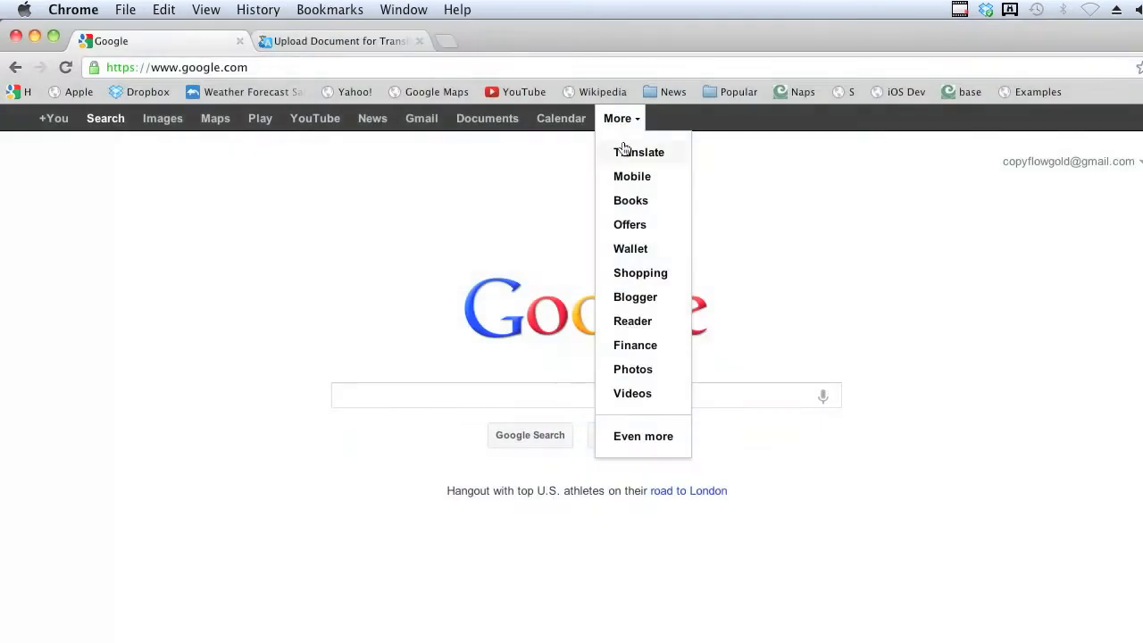
Switch to Chrome and go through Google Translate to the Translator Toolkit's document upload page.
click(625, 152)
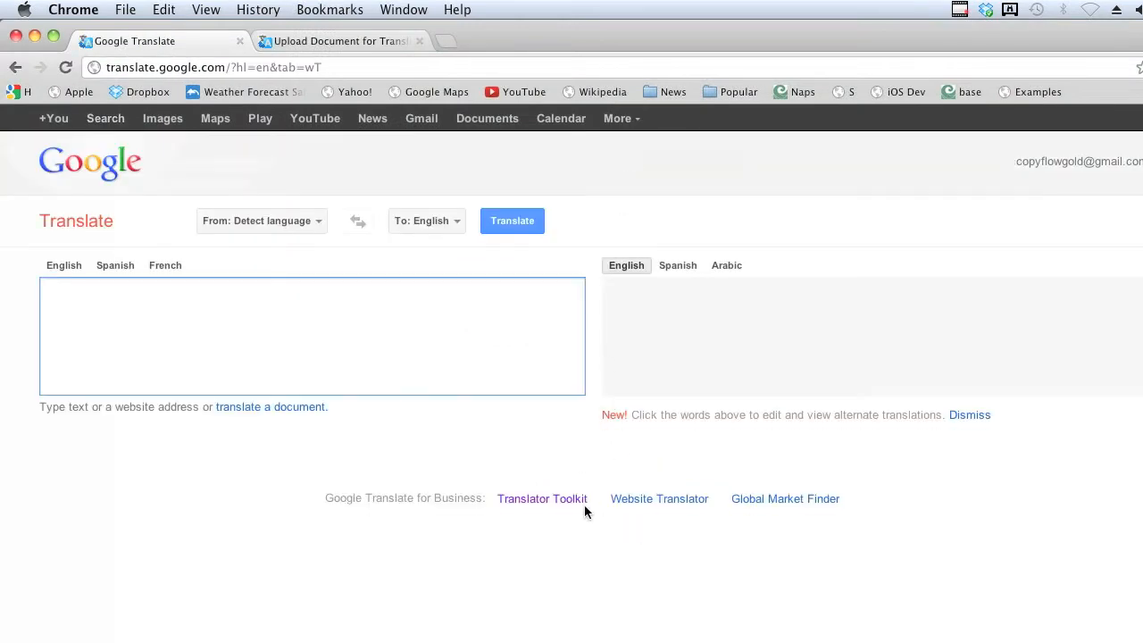
click(561, 500)
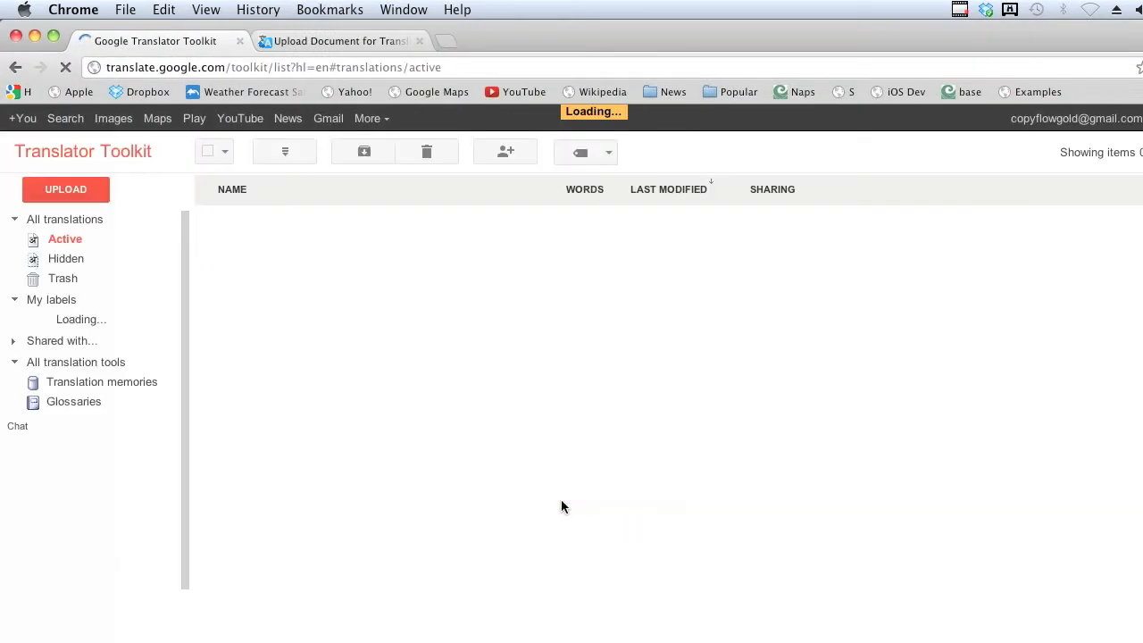
click(70, 196)
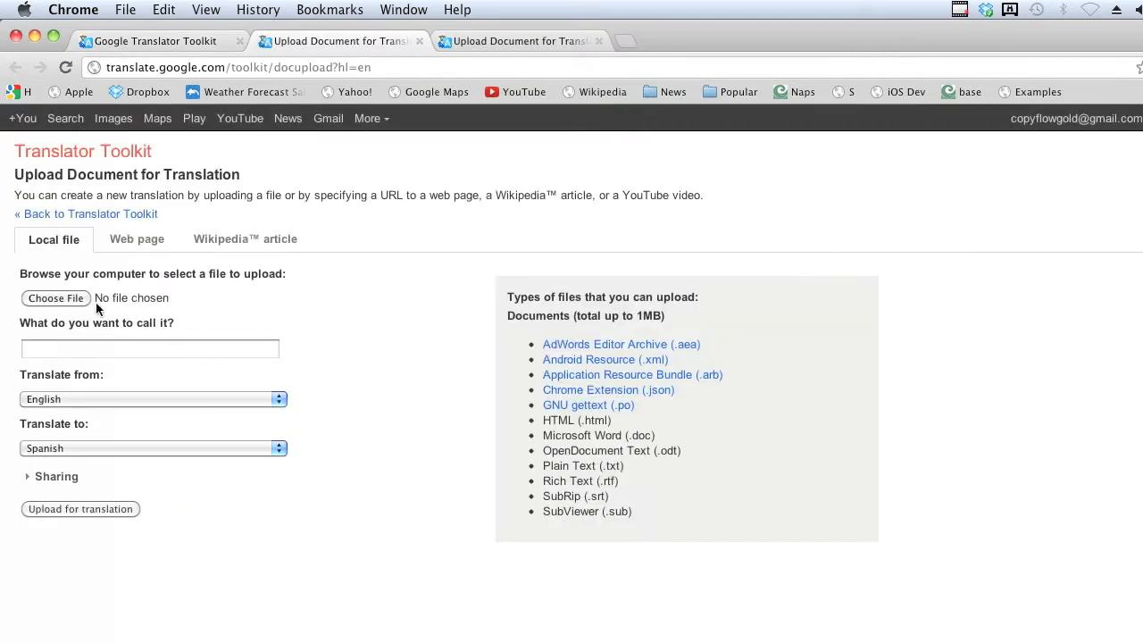
Upload Adobe History_CS6.html from the text_out folder for translation from English to Spanish.
click(78, 297)
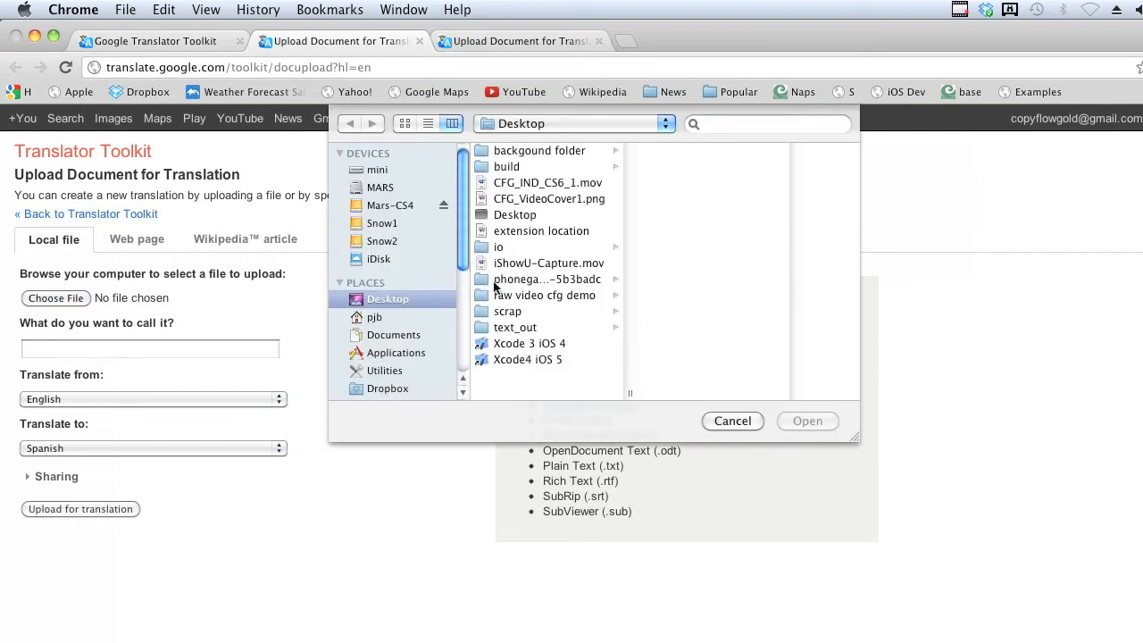
click(519, 327)
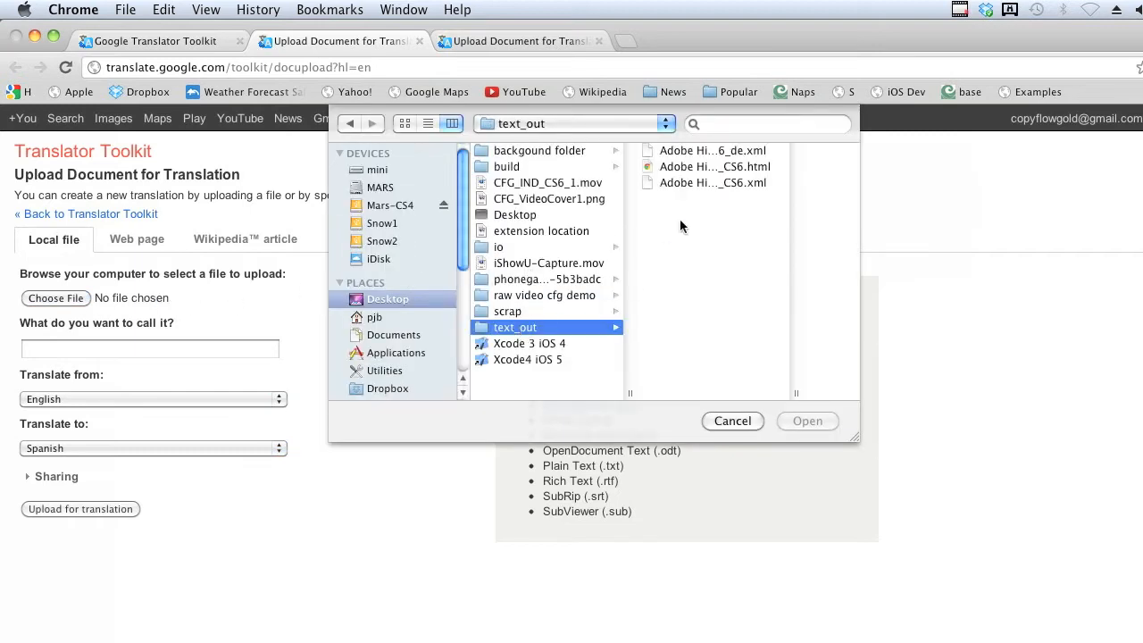
click(713, 175)
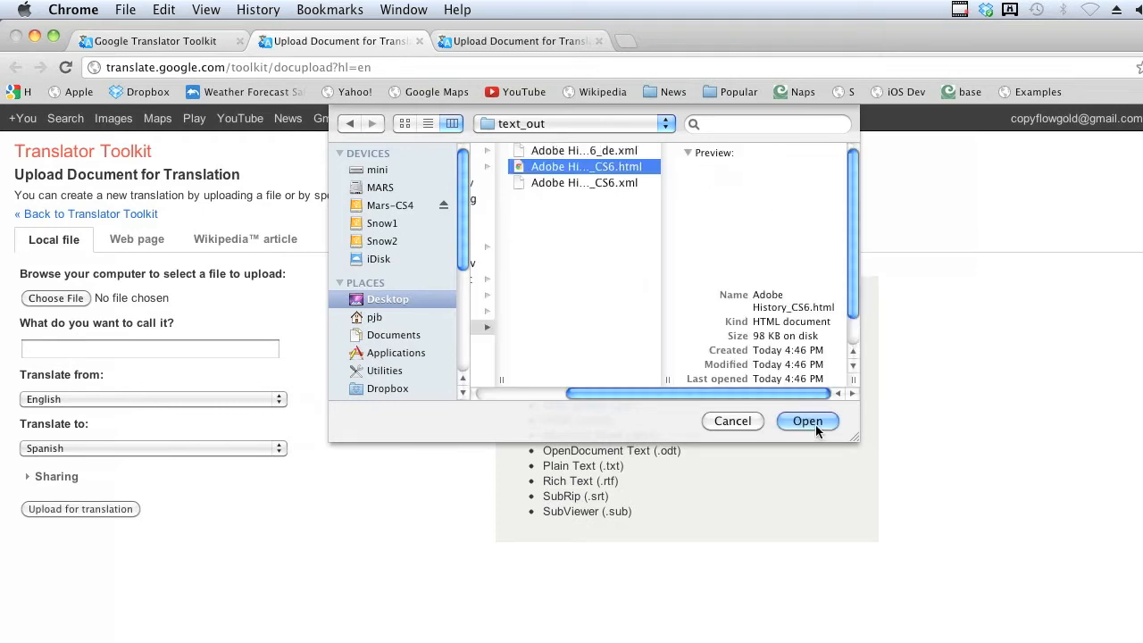
click(812, 420)
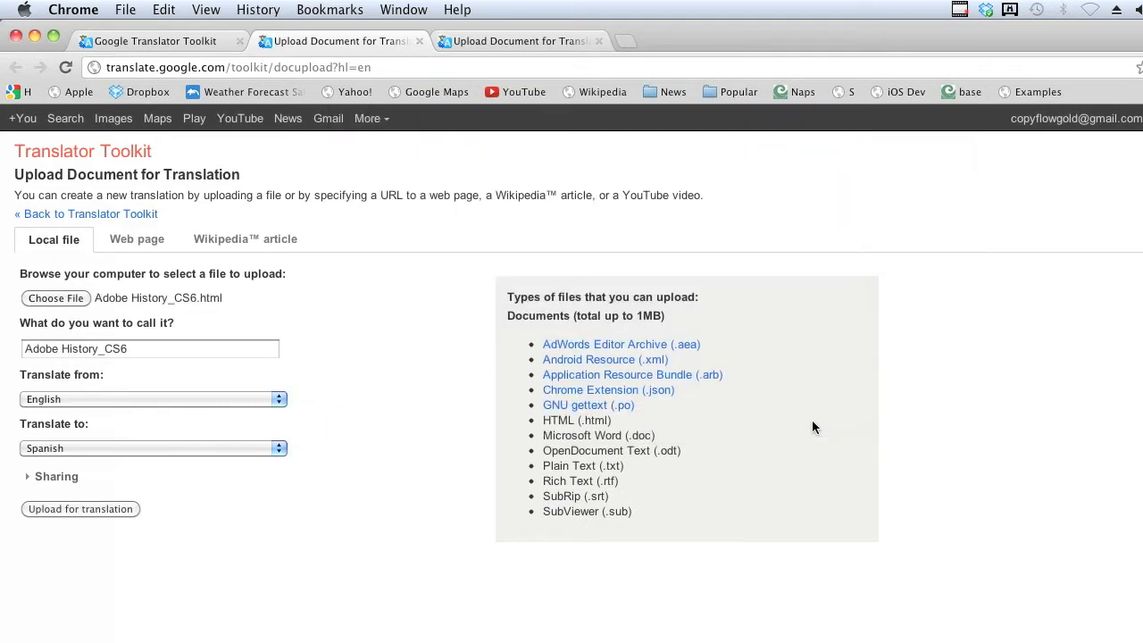
click(110, 509)
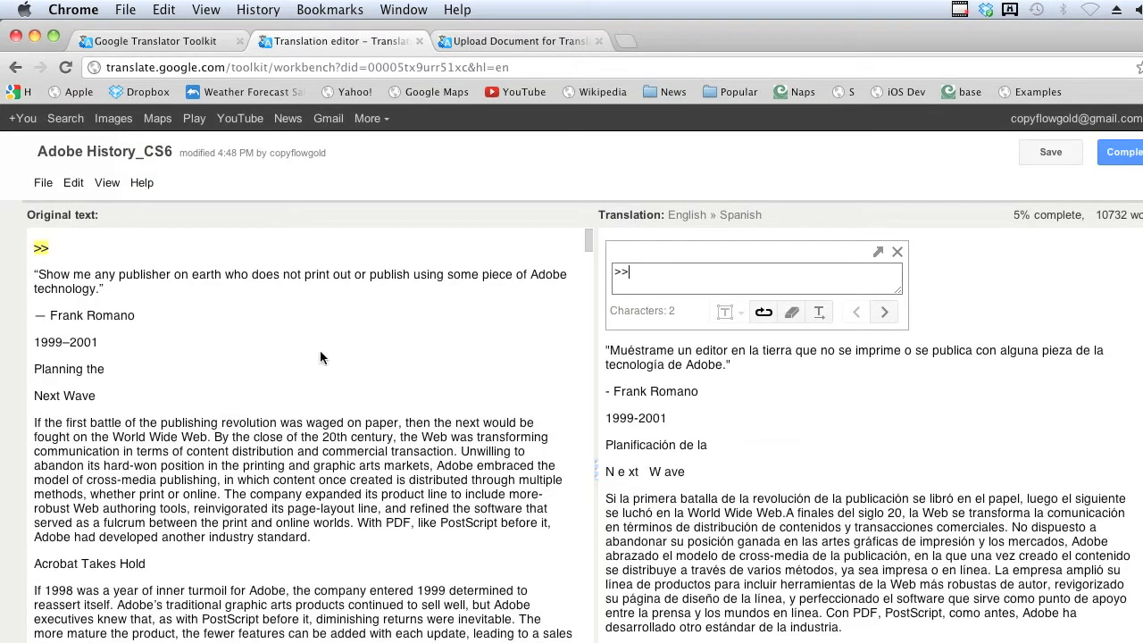
Review the Spanish translation segment by segment, starting from the opening quote about publishers using Adobe technology.
click(273, 280)
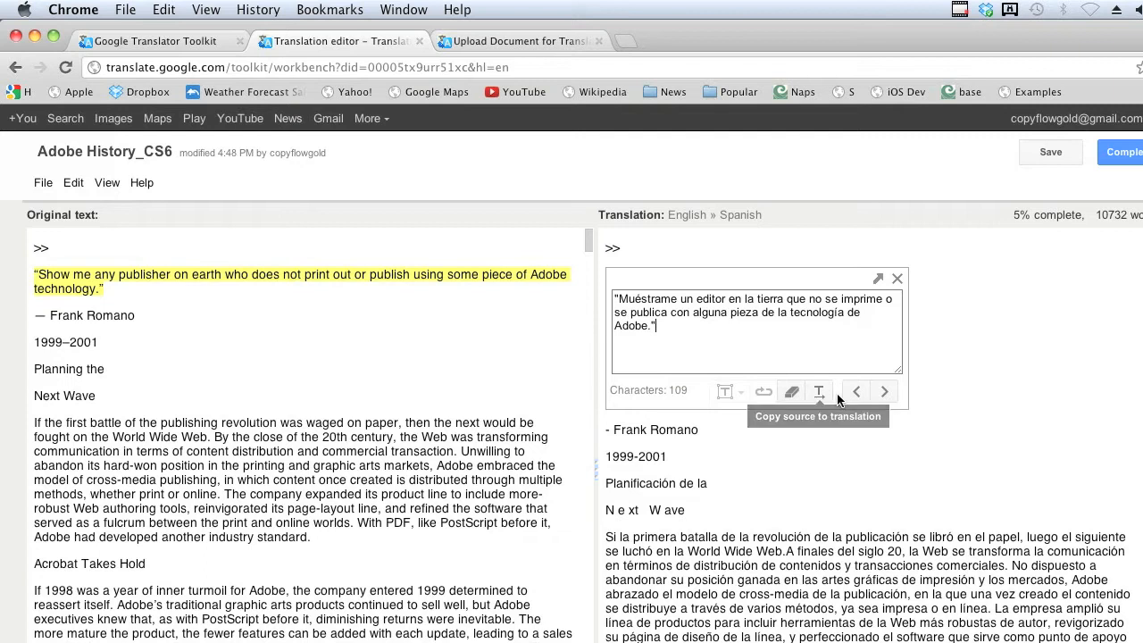
click(886, 396)
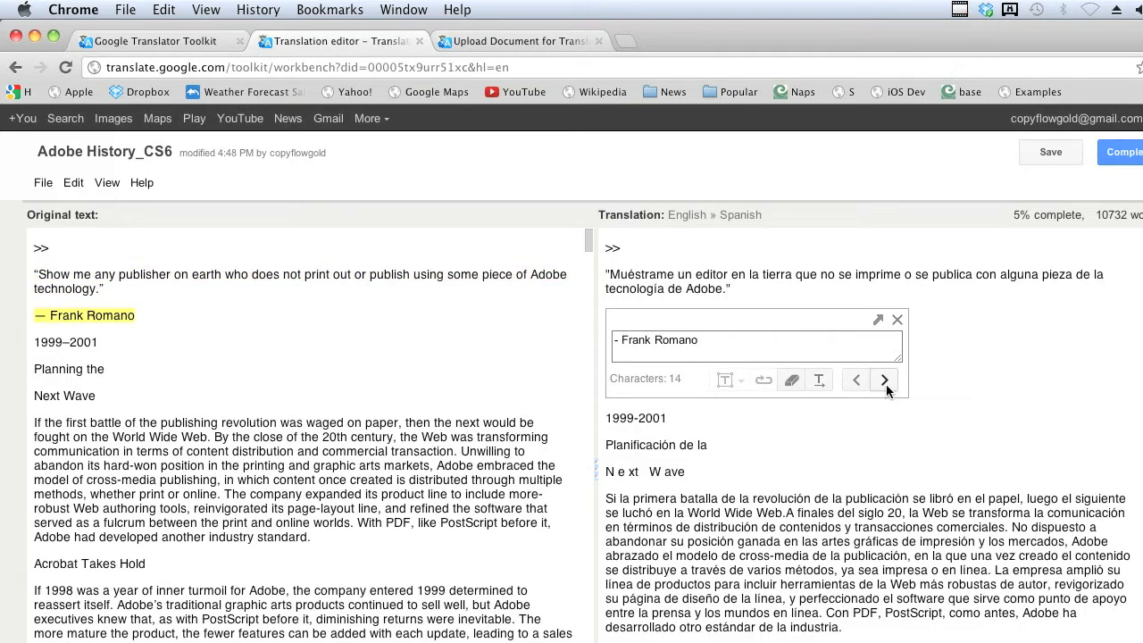
click(886, 384)
click(886, 384)
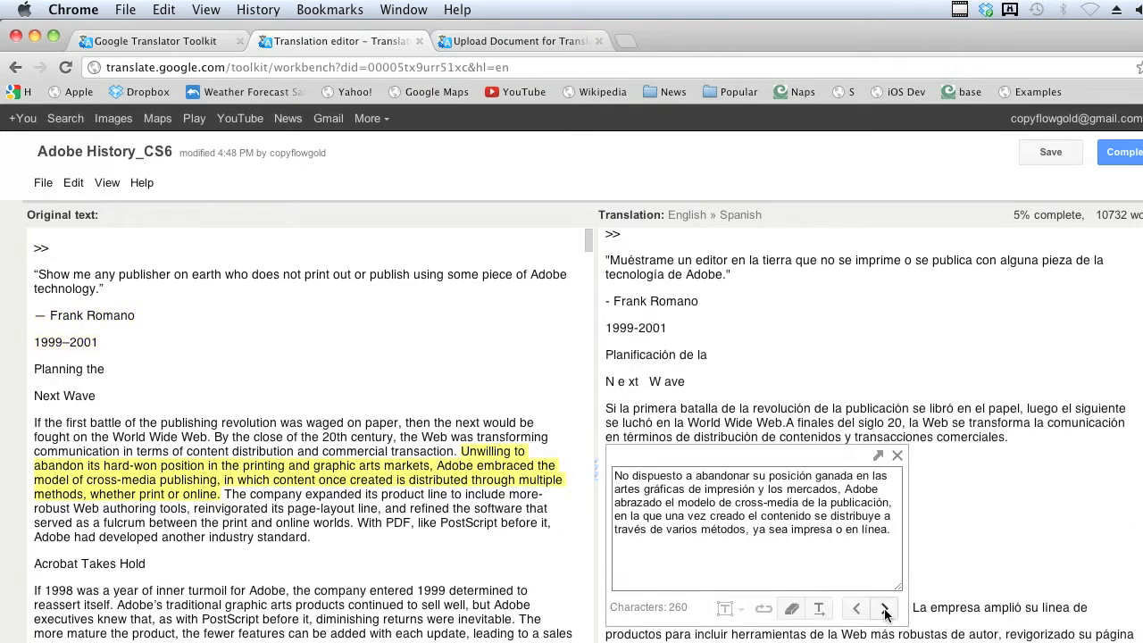
click(885, 609)
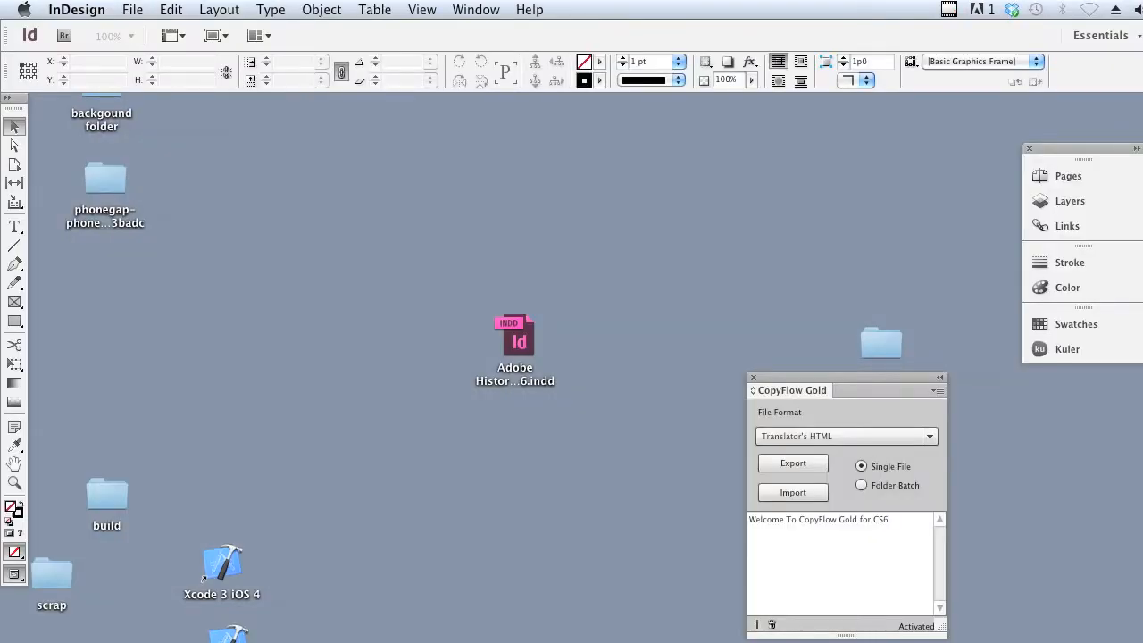
In InDesign, import the translated Adobe History_CS6_es.html from the text_out folder with CopyFlow Gold.
click(783, 497)
drag(876, 380, 712, 358)
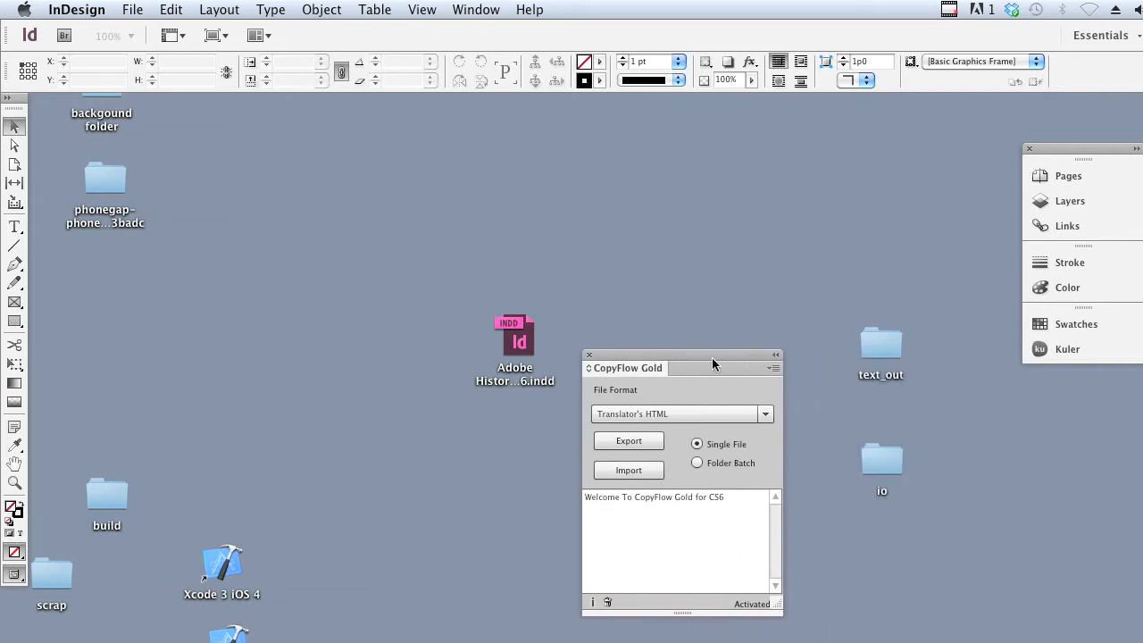
click(629, 473)
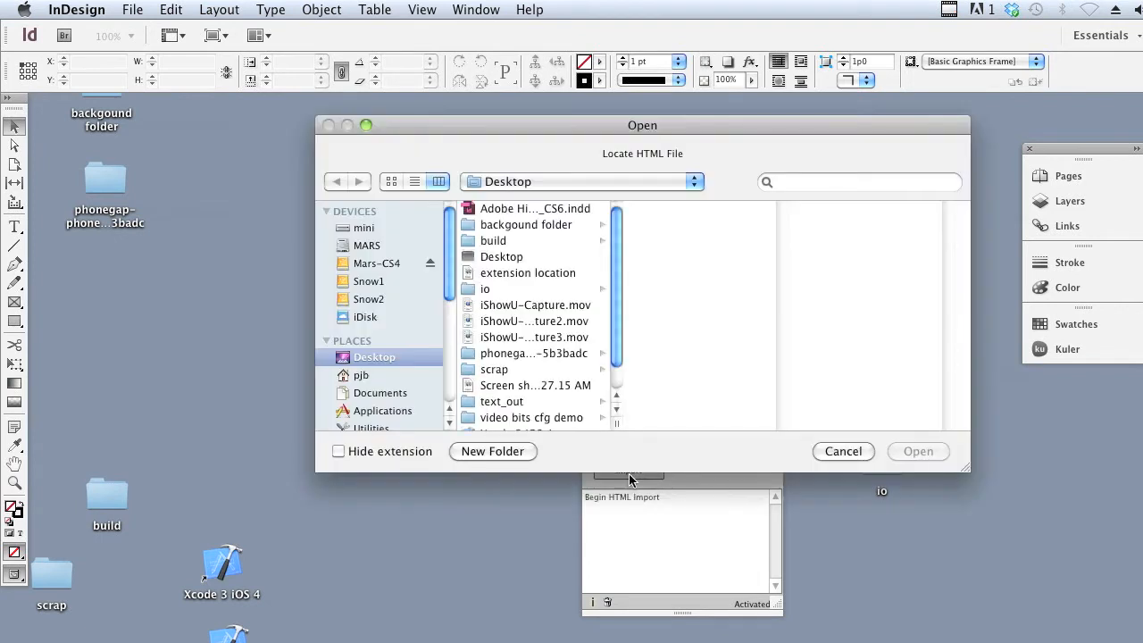
click(555, 403)
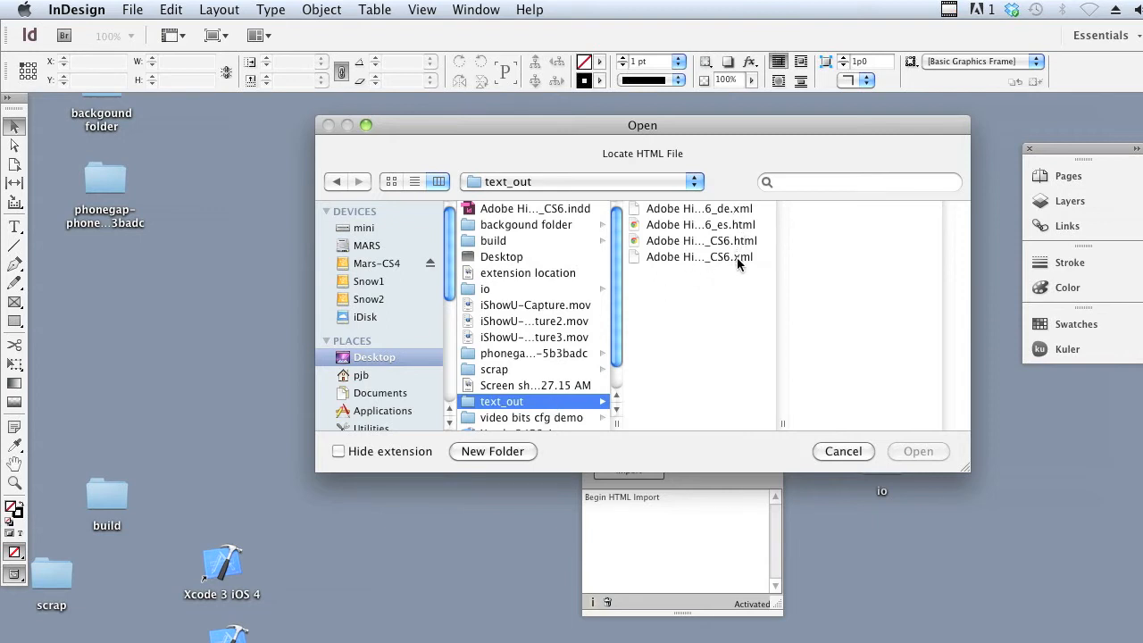
drag(783, 423, 880, 420)
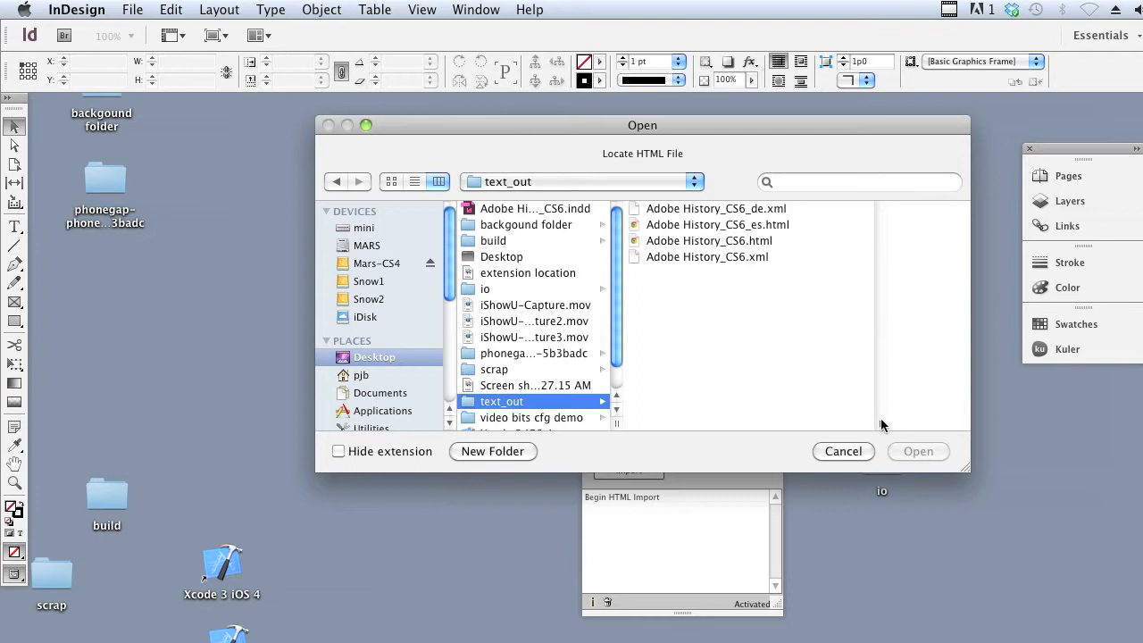
click(738, 228)
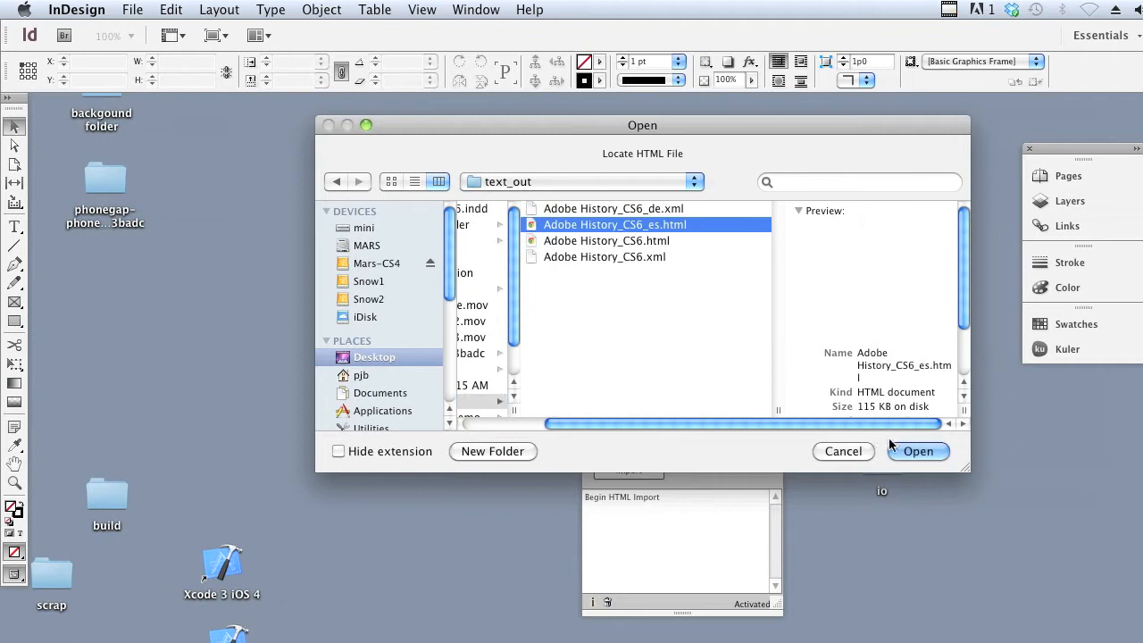
click(918, 451)
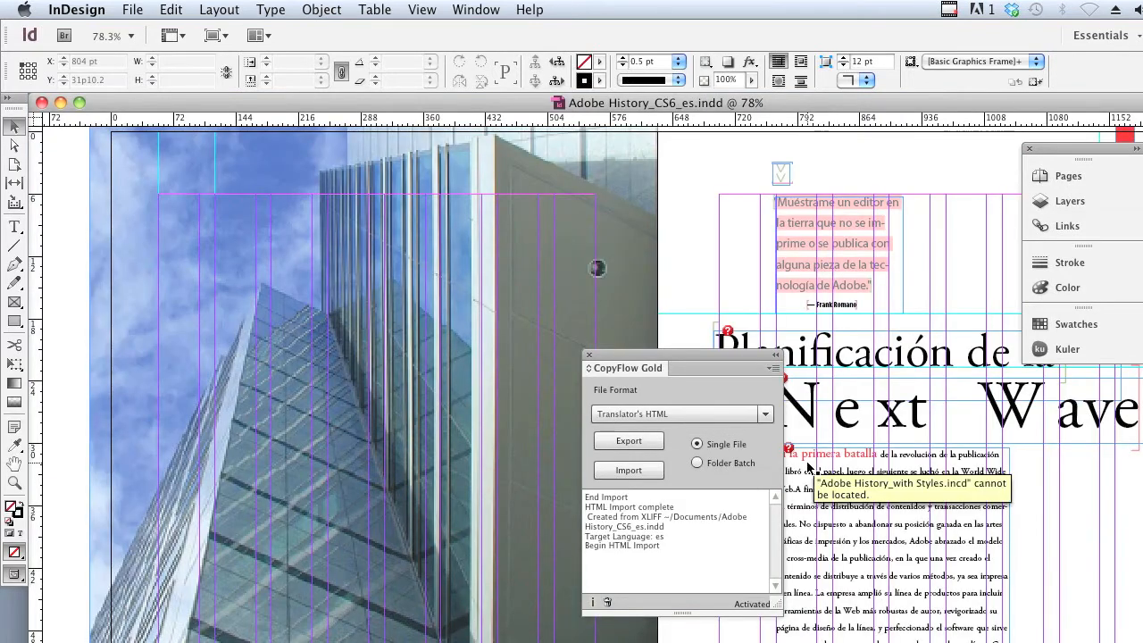
Inspect the Spanish "Acrobat se apodera" article up close, docking CopyFlow Gold below Kuler to uncover the text.
drag(714, 355, 581, 337)
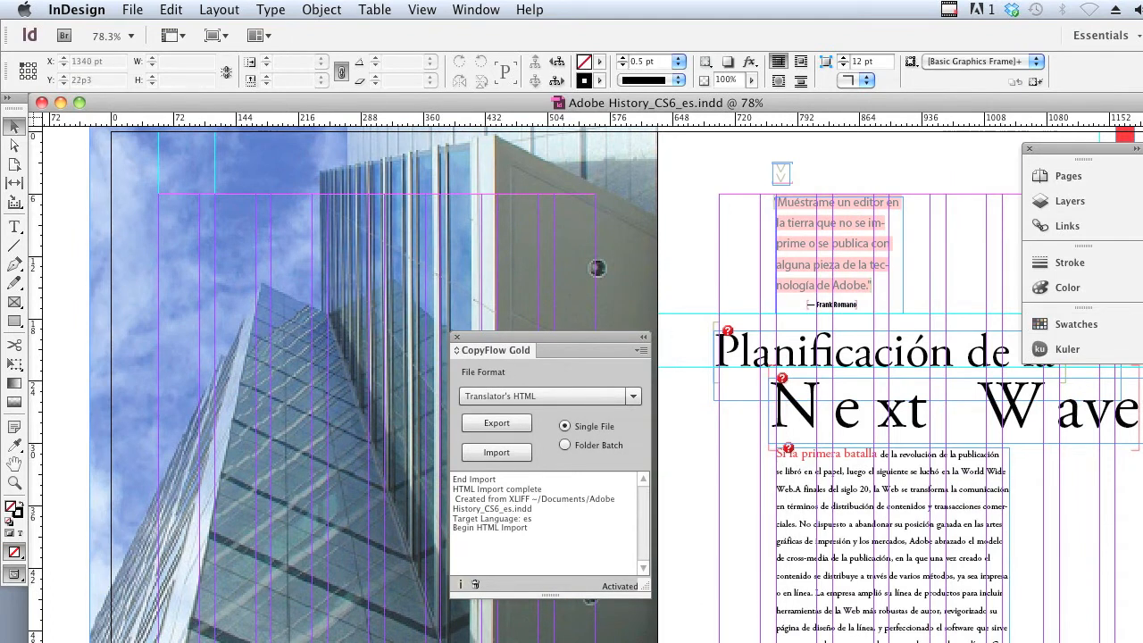
scroll(596, 268, down, 10)
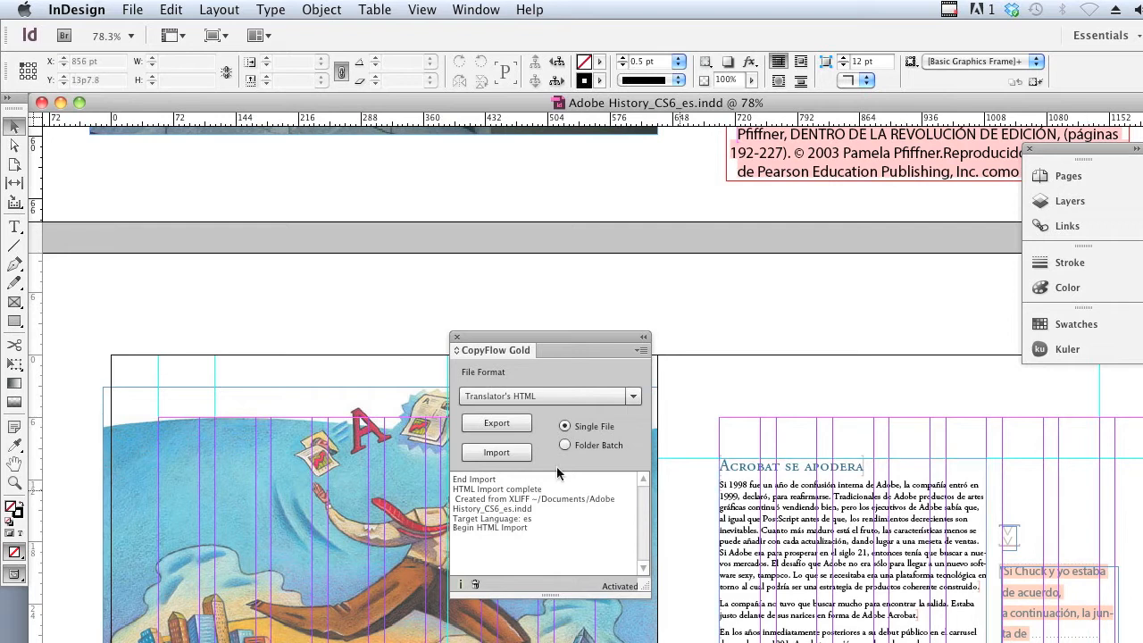
click(21, 488)
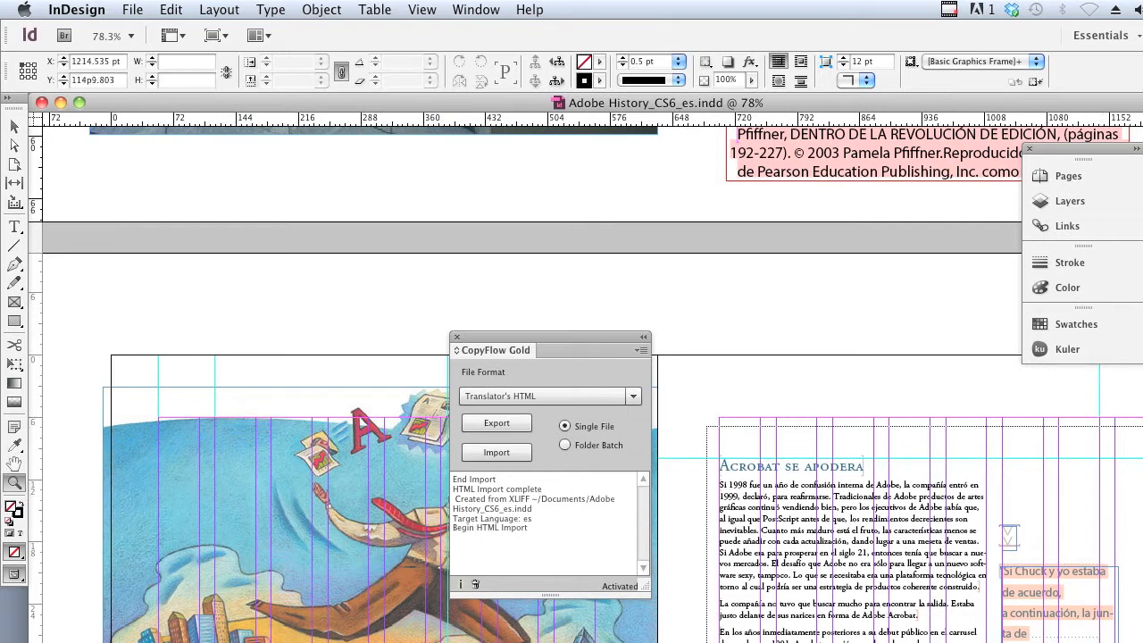
drag(706, 426, 1142, 642)
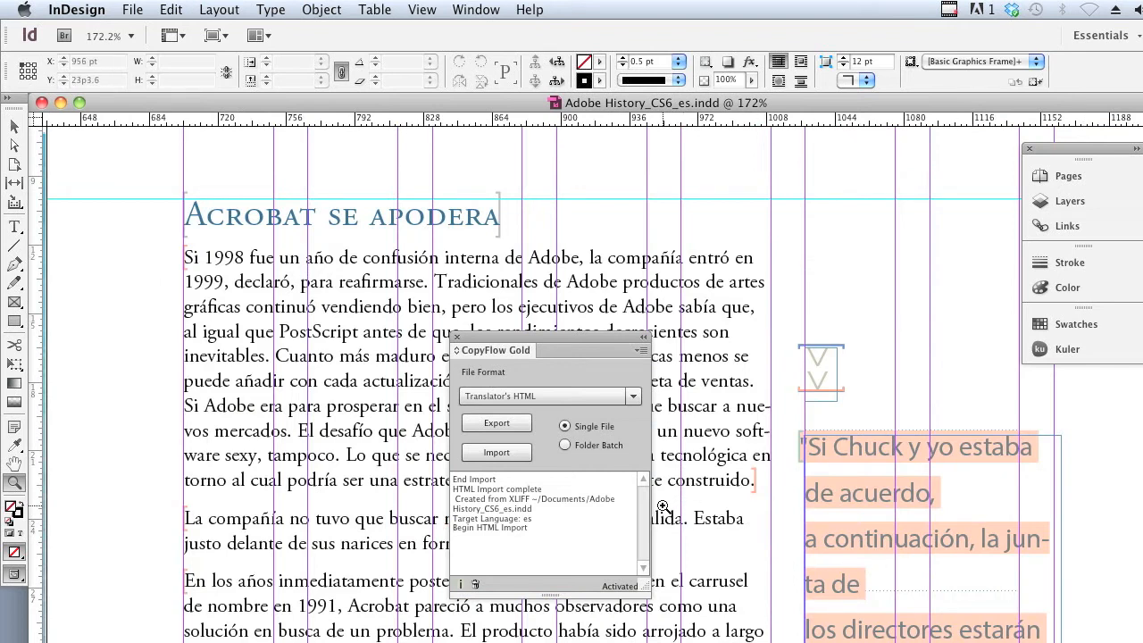
drag(513, 352, 1072, 402)
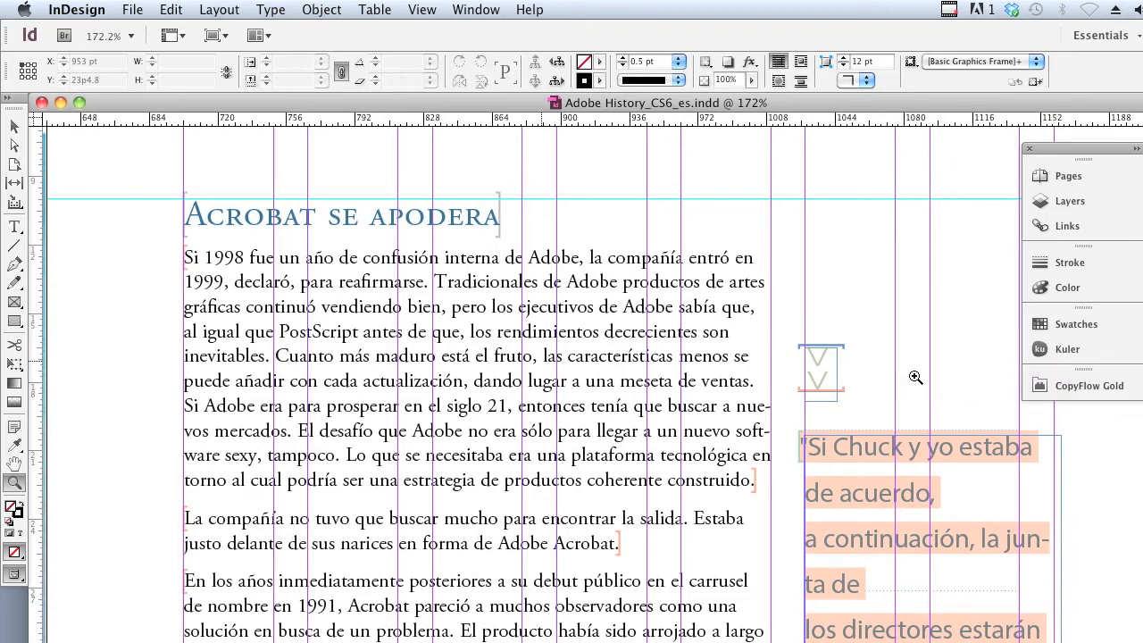
Collapse the panel dock to icons, then open CopyFlow Gold for WorkingSample.indd and clear its log.
drag(1023, 298, 1097, 300)
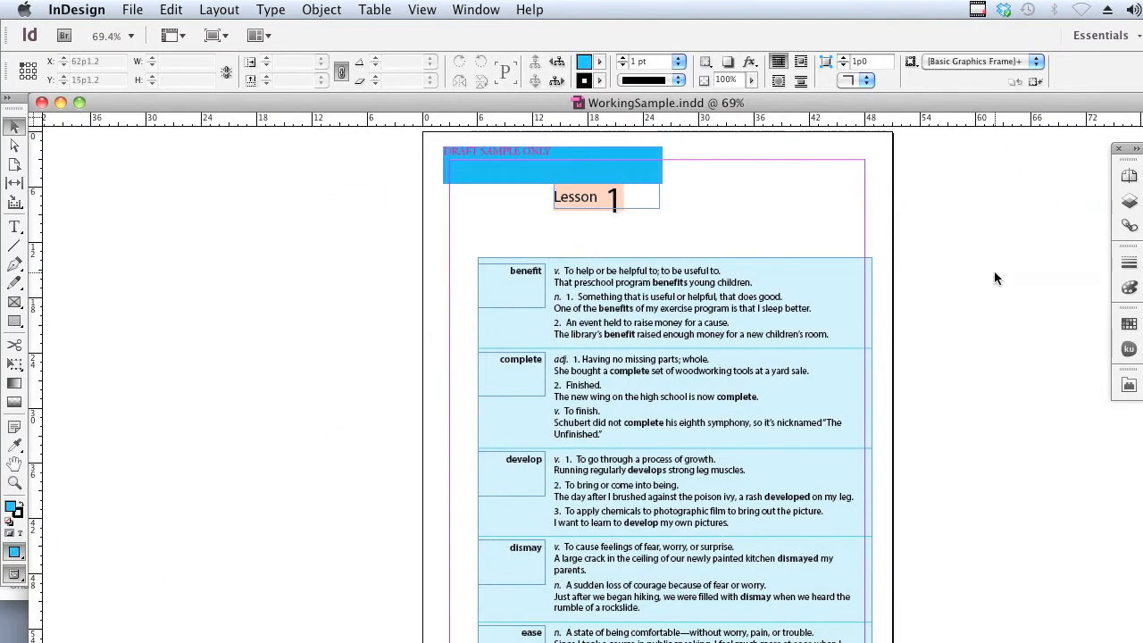
click(1127, 391)
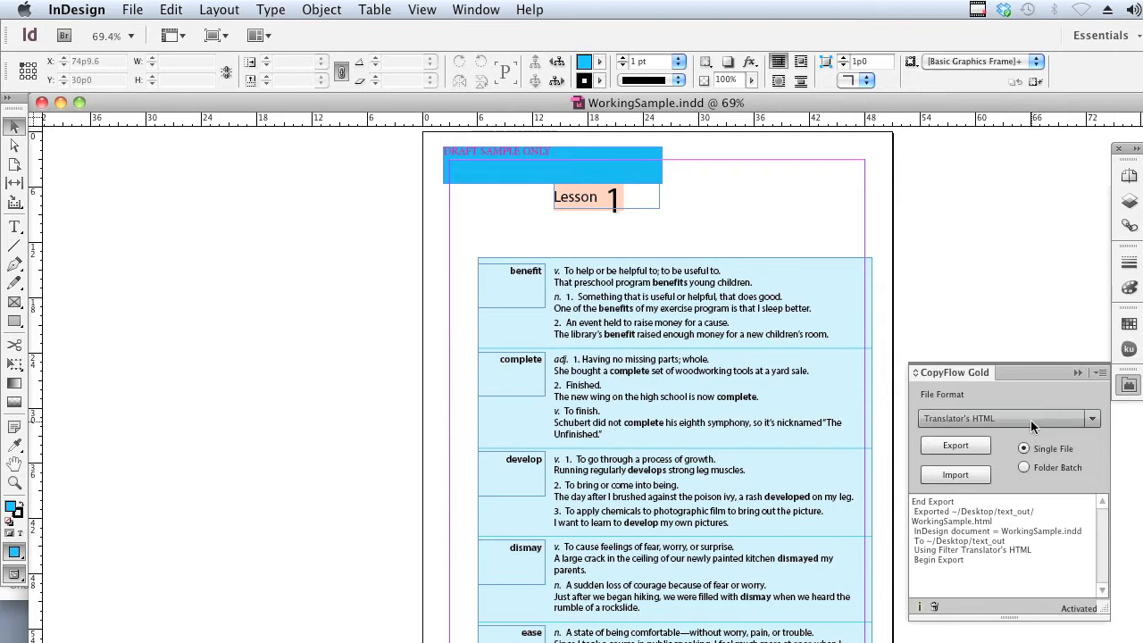
click(974, 451)
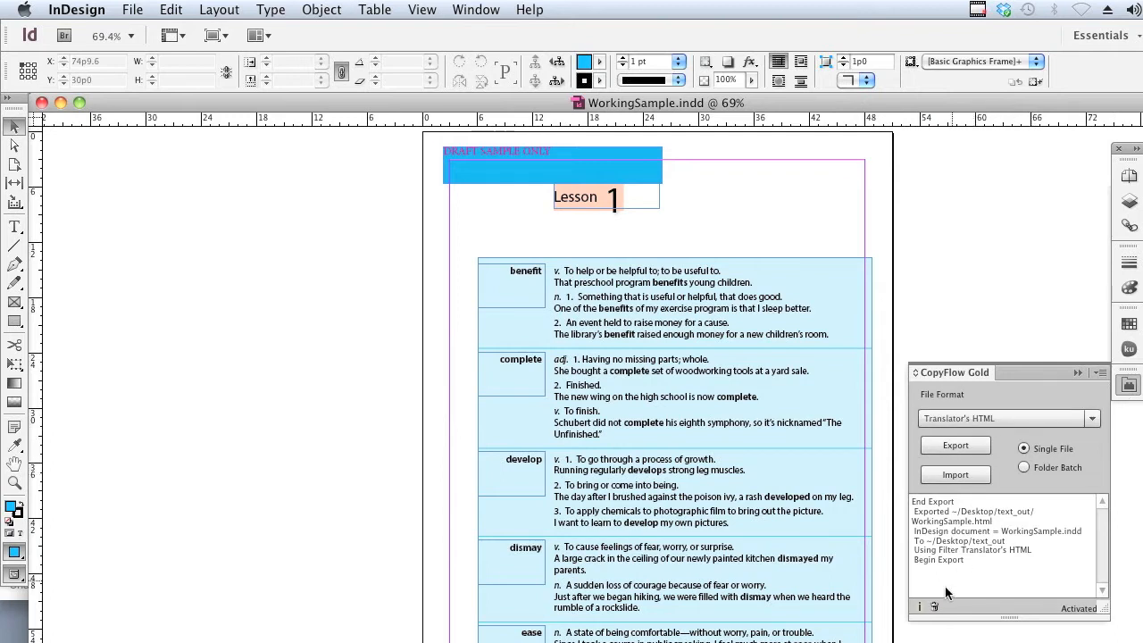
click(934, 607)
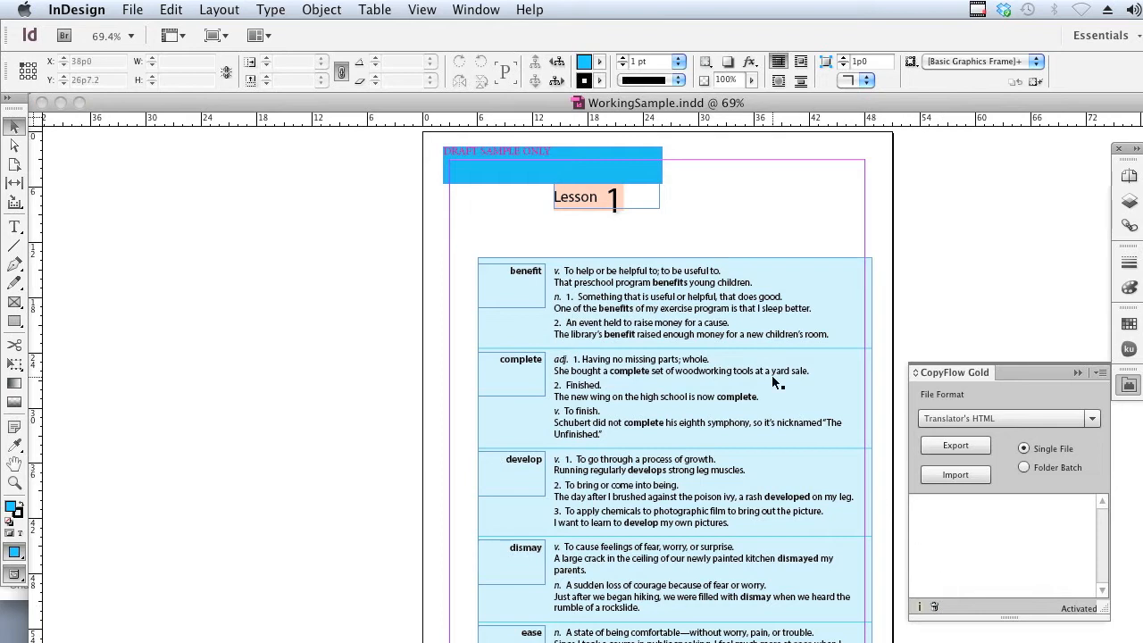
Replace Frutiger 45 Light, Minion Pro Regular, Myriad Pro Italic and Myriad Pro Regular with Kozuka Mincho Pro R throughout the document using Find Font.
click(272, 11)
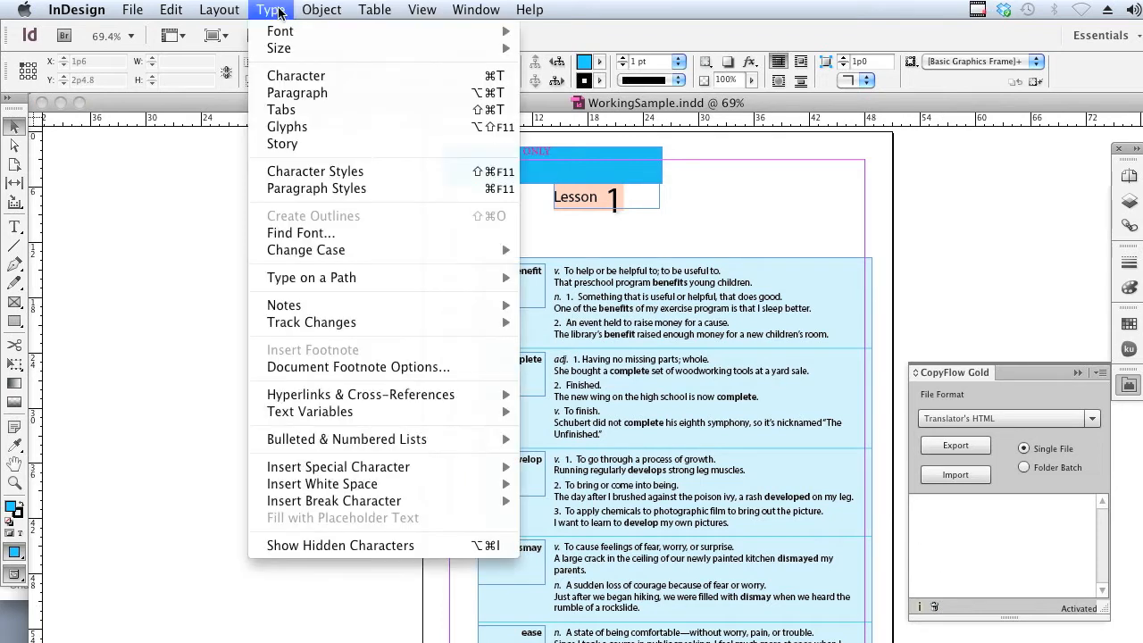
click(300, 234)
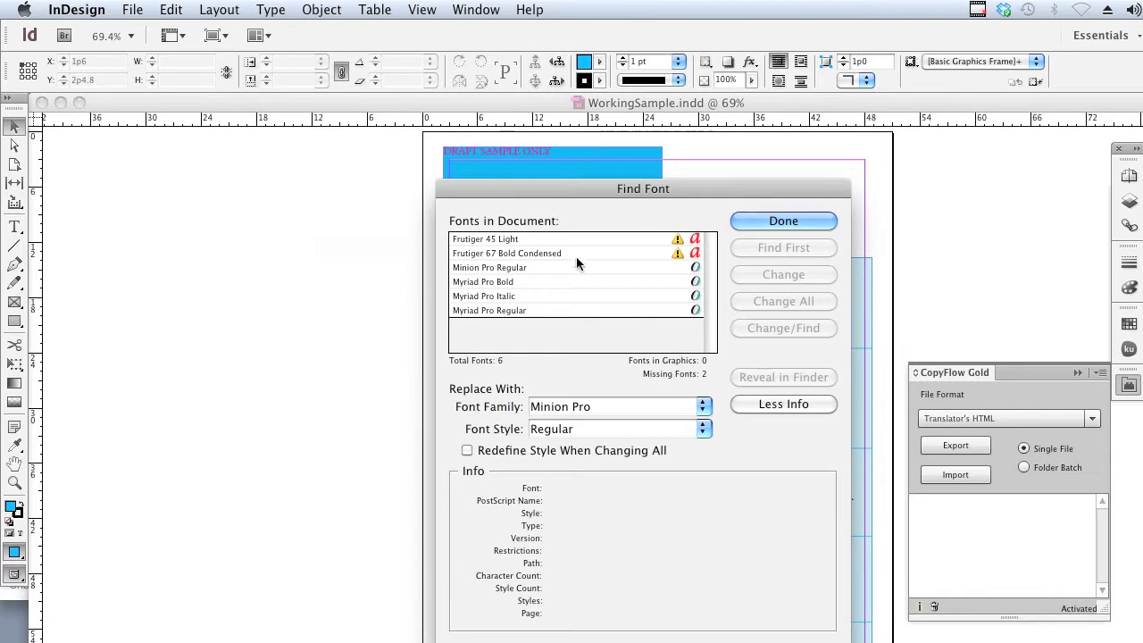
click(560, 240)
super+click(564, 267)
super+click(566, 294)
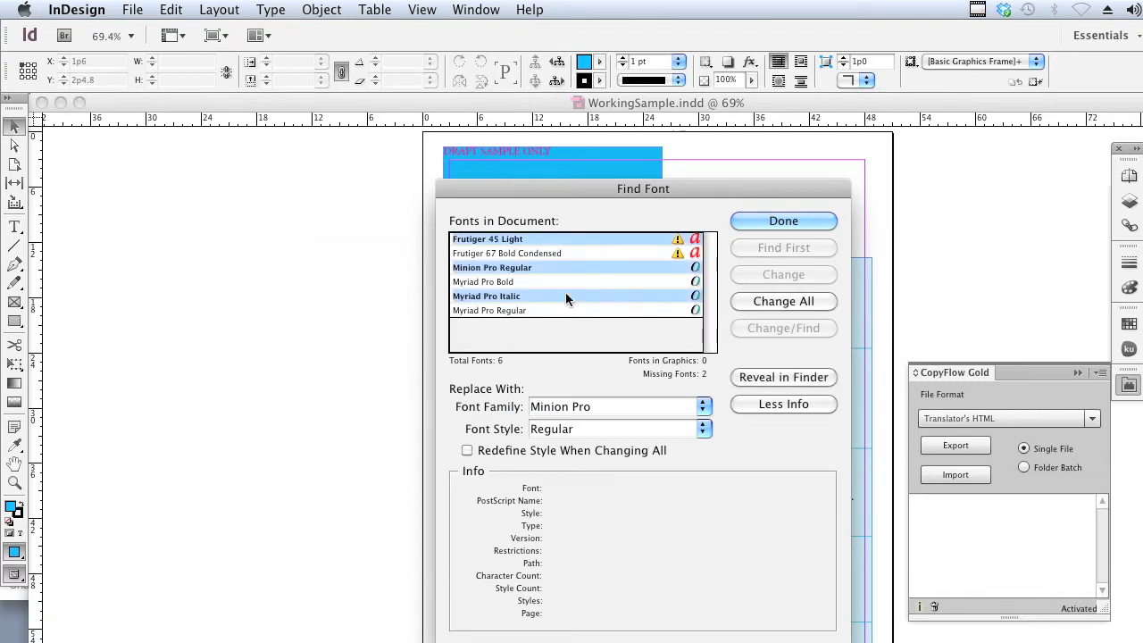
super+click(571, 310)
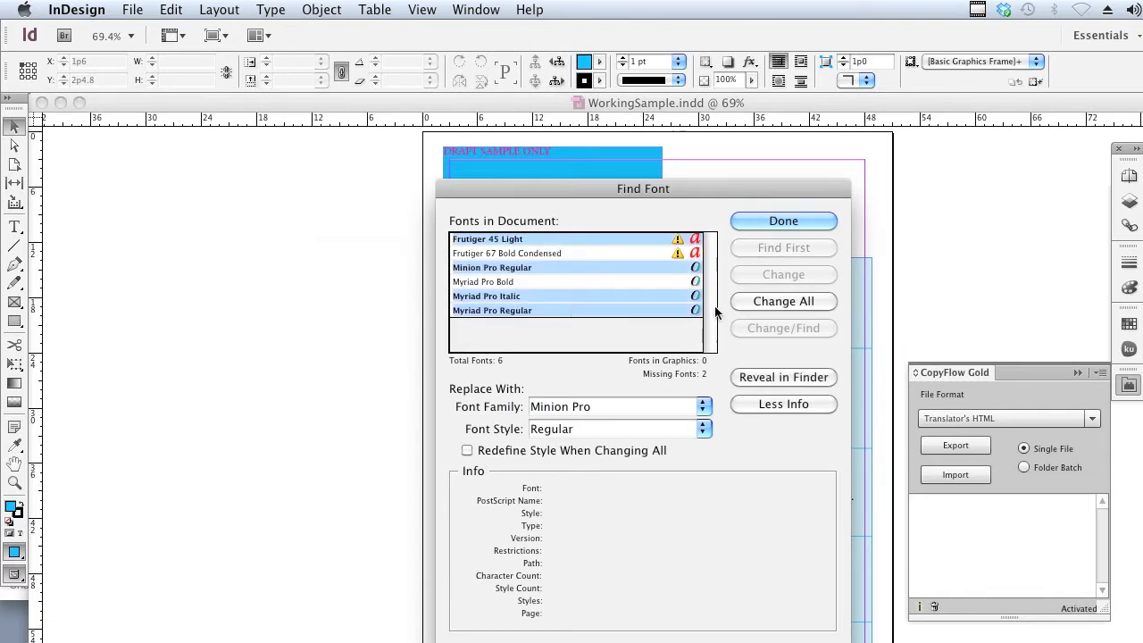
click(702, 408)
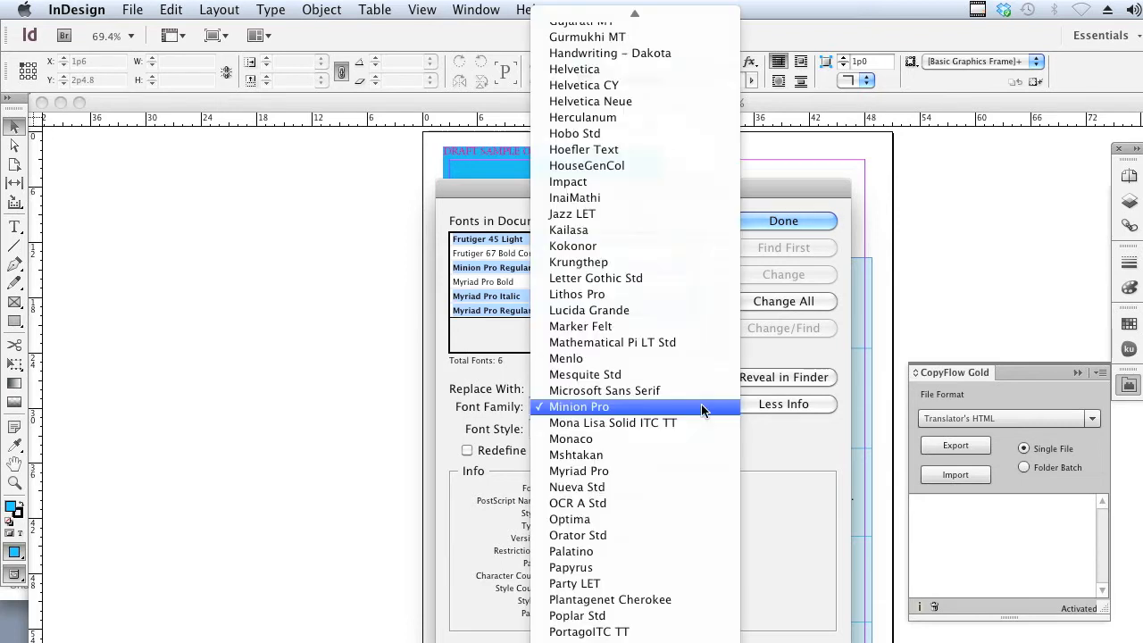
mouse_move(675, 641)
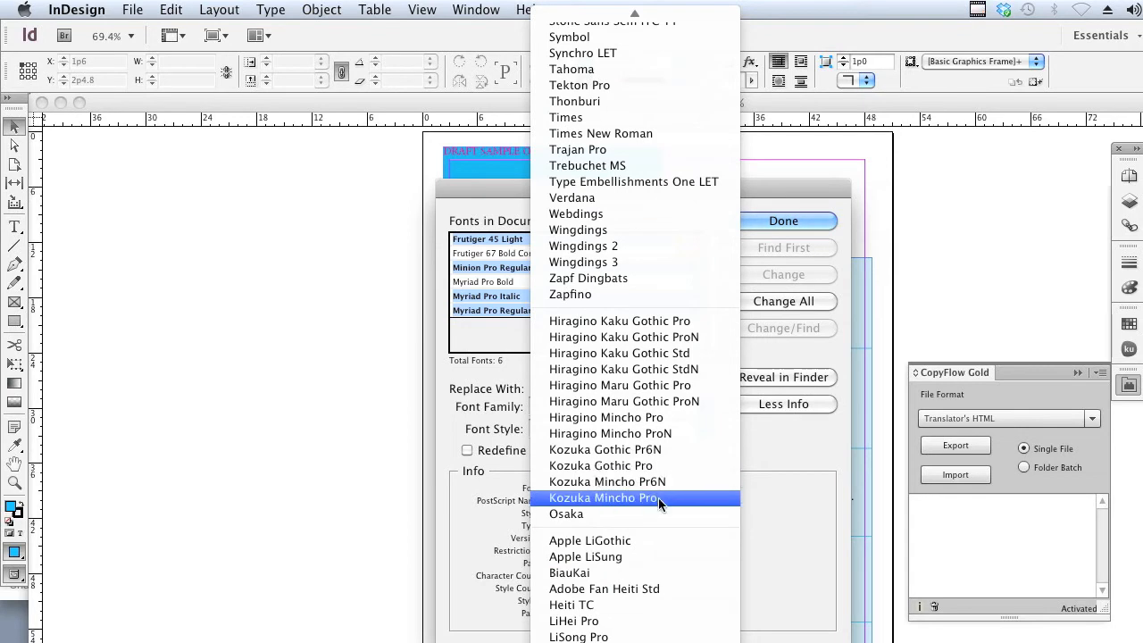
click(658, 498)
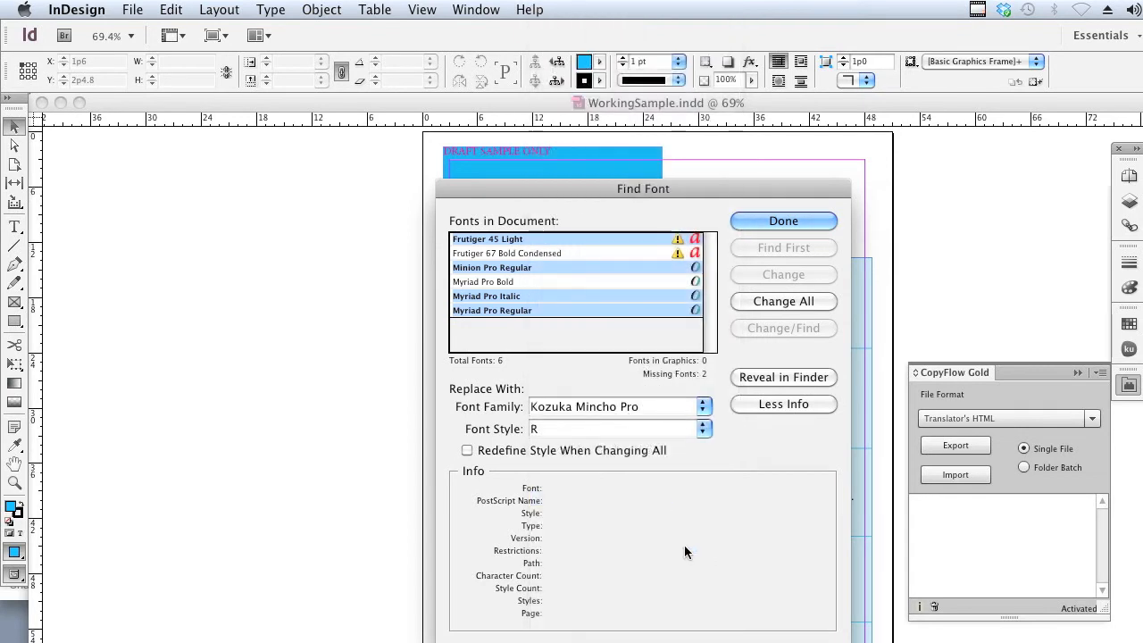
click(757, 305)
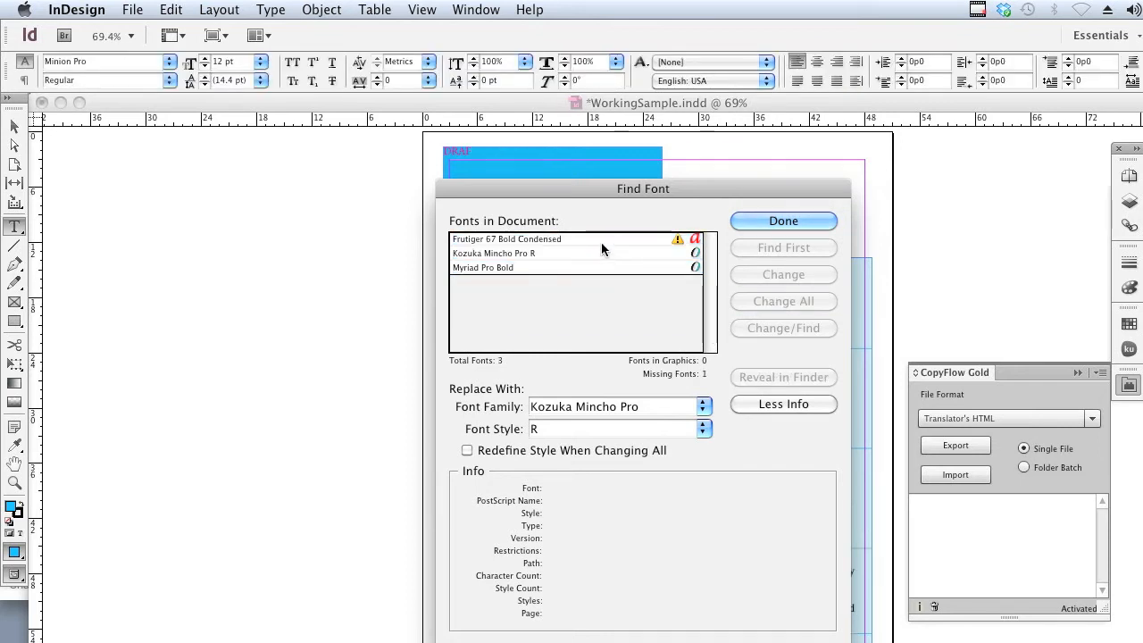
Replace Frutiger 67 Bold Condensed and Myriad Pro Bold with Kozuka Mincho Pro B throughout, and save the document.
click(601, 242)
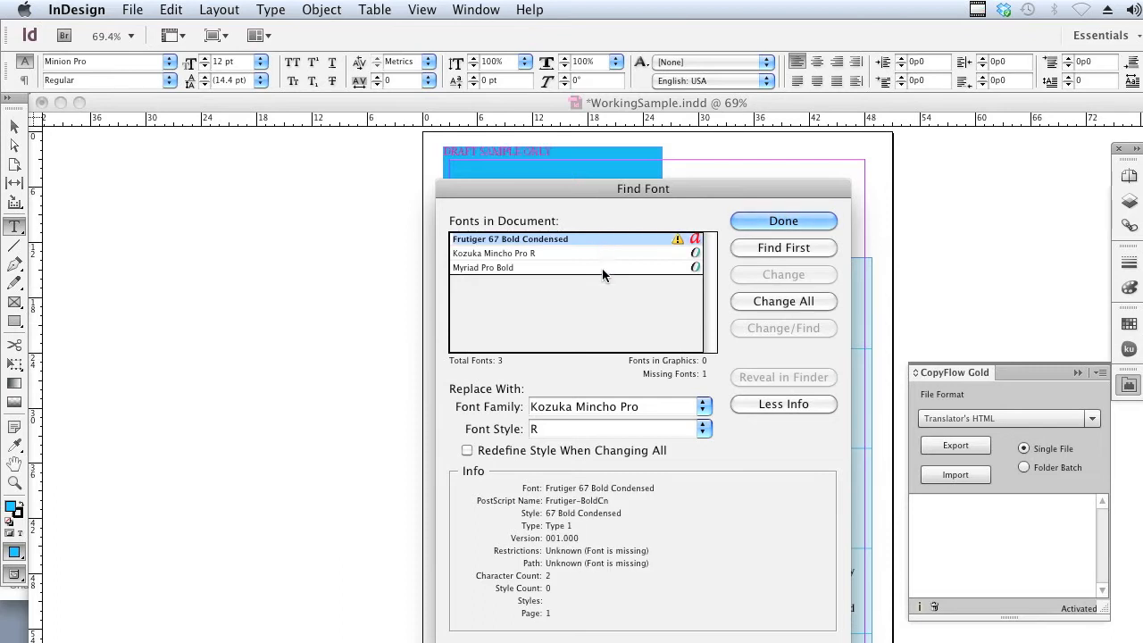
super+click(602, 268)
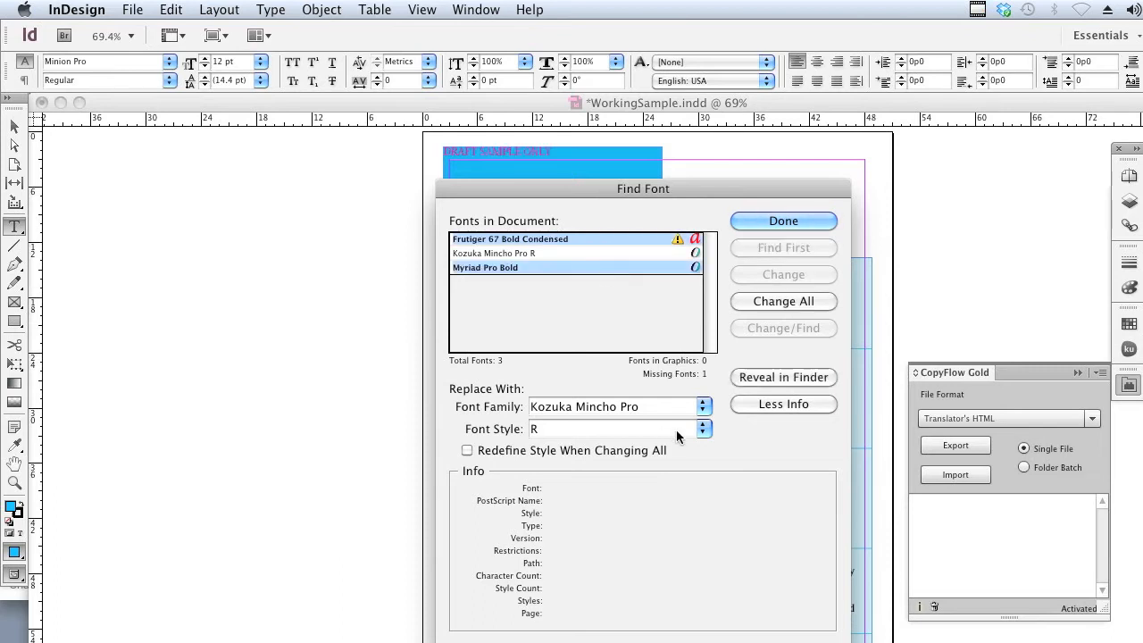
click(703, 430)
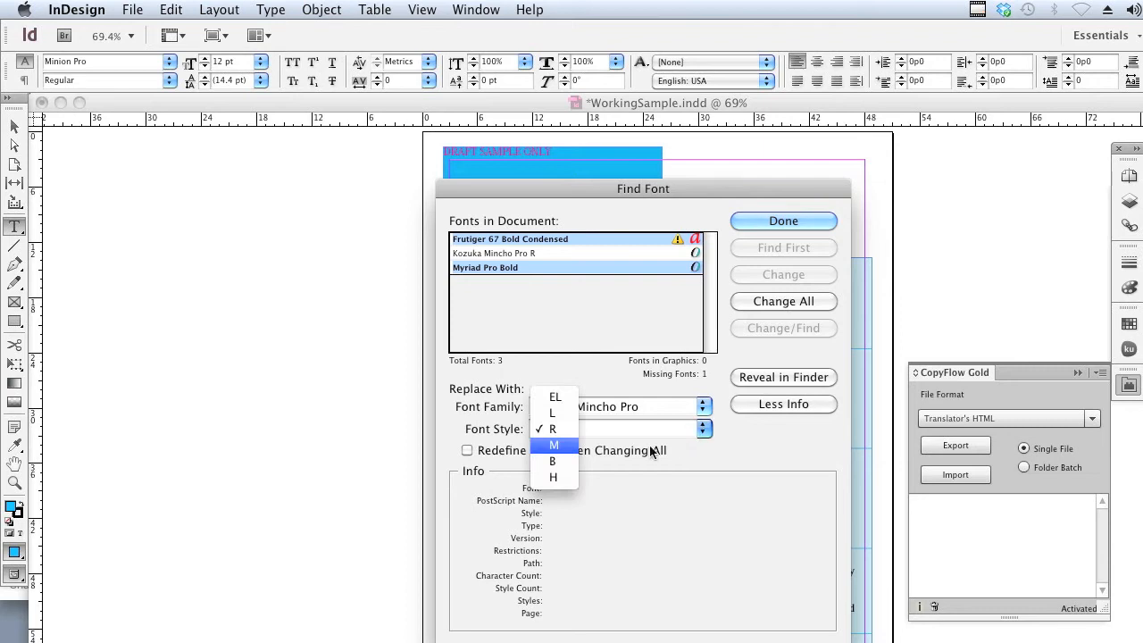
click(552, 461)
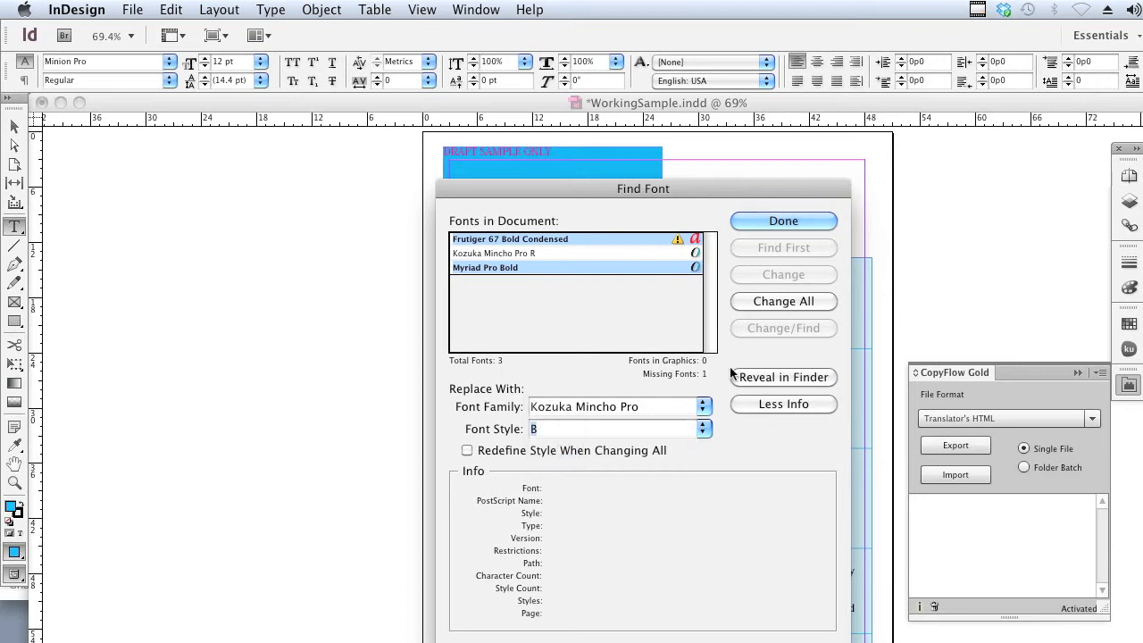
click(751, 302)
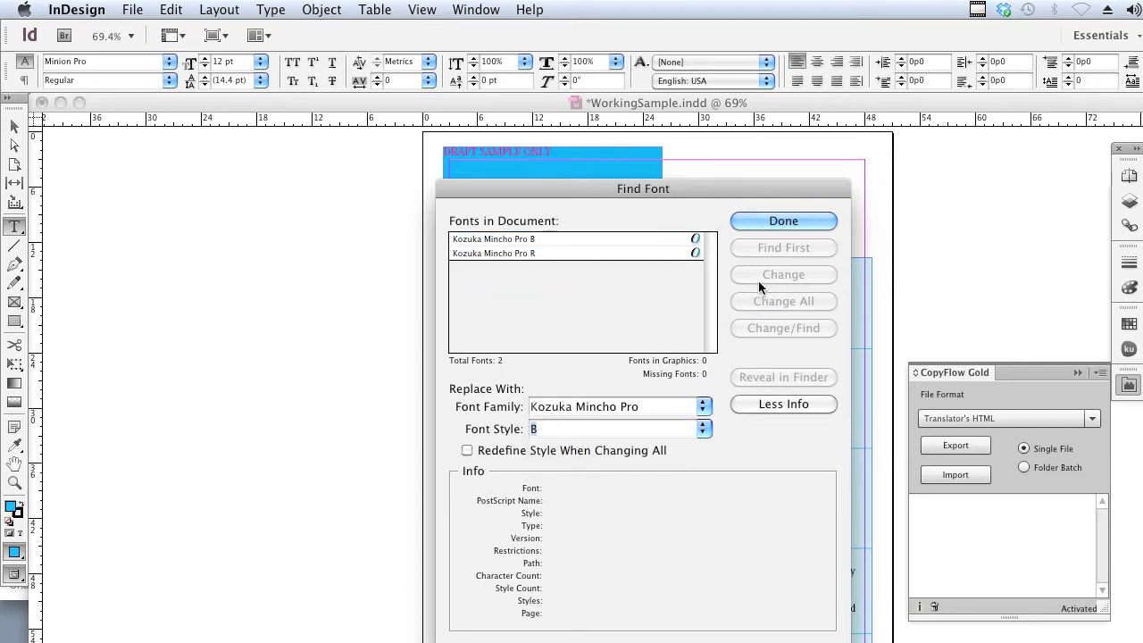
click(784, 222)
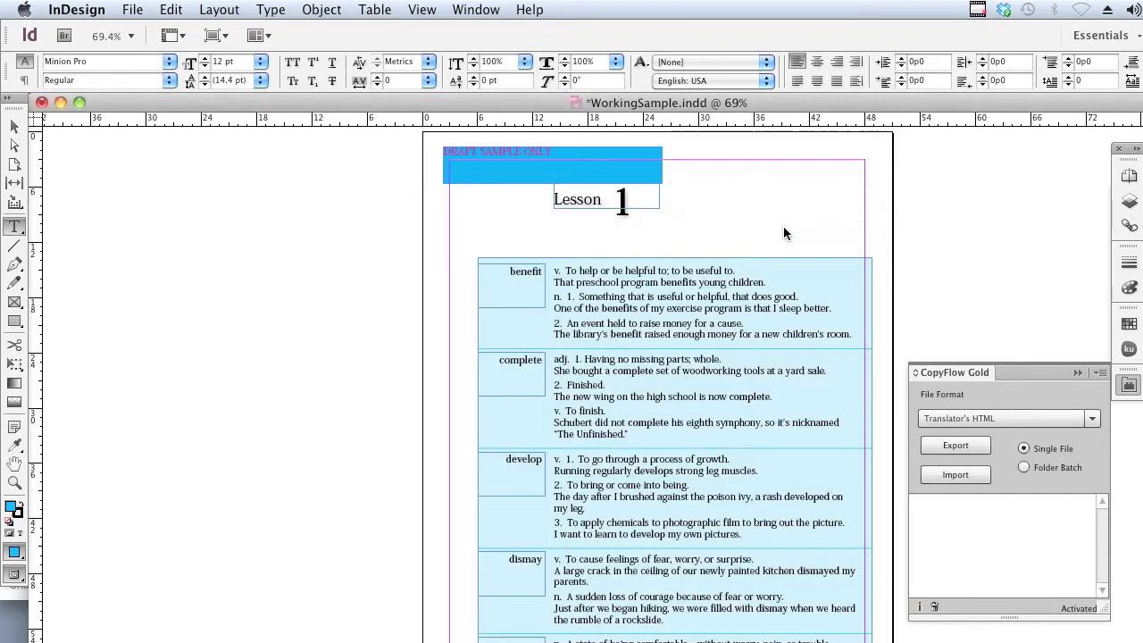
click(950, 447)
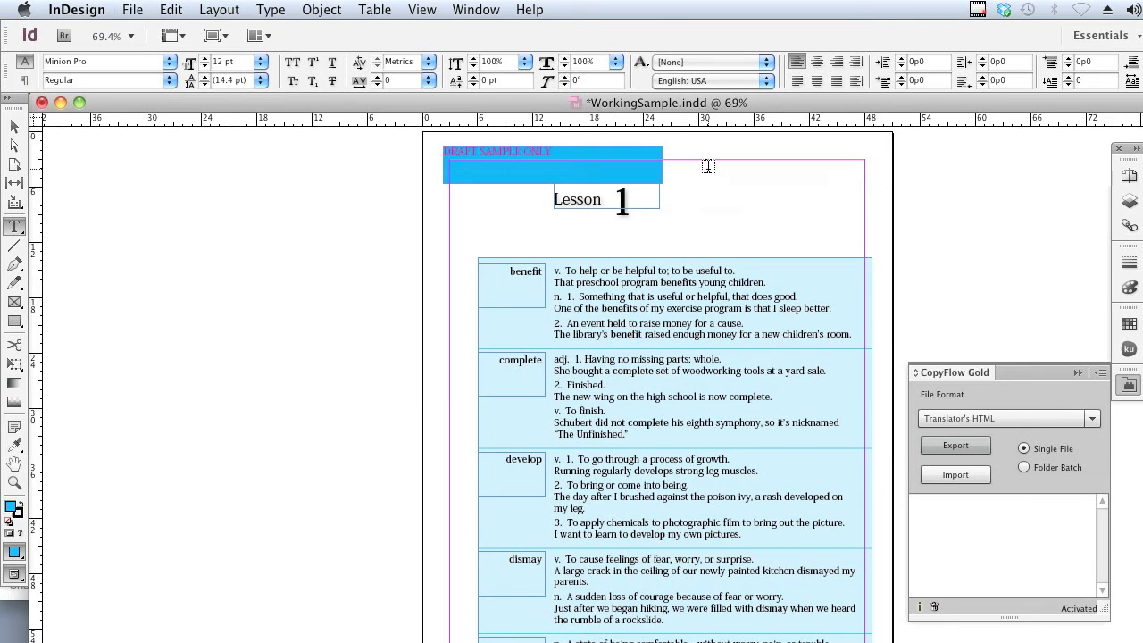
key(super+s)
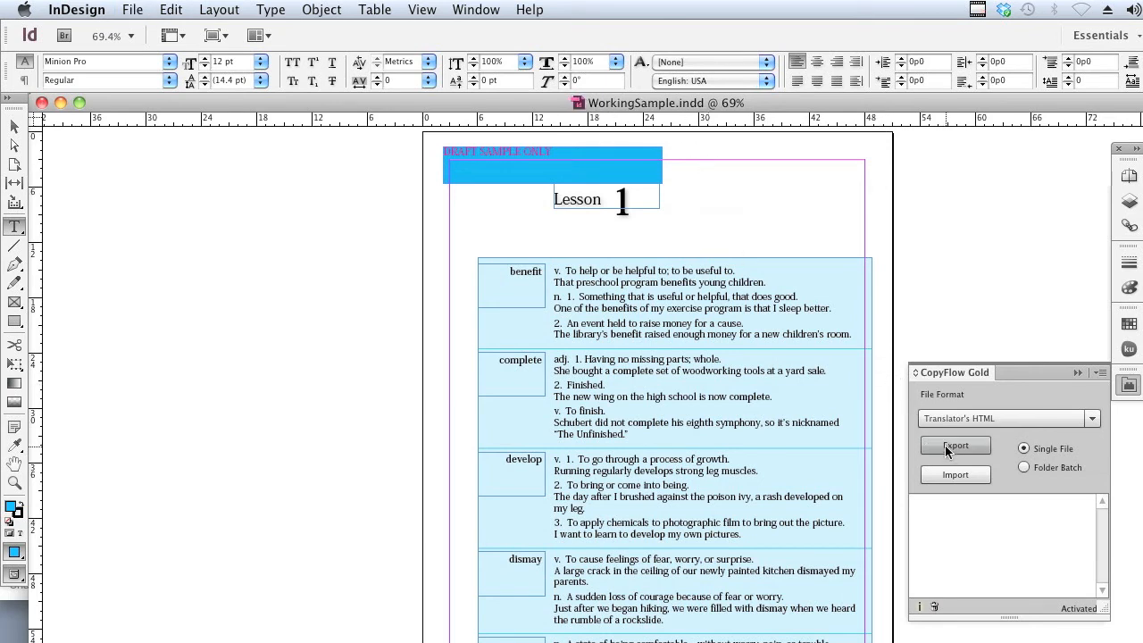
Save CopyFlow Gold's preferences with English as source and Japanese as target language, and export WorkingSample.indd as Translator's HTML.
click(1098, 372)
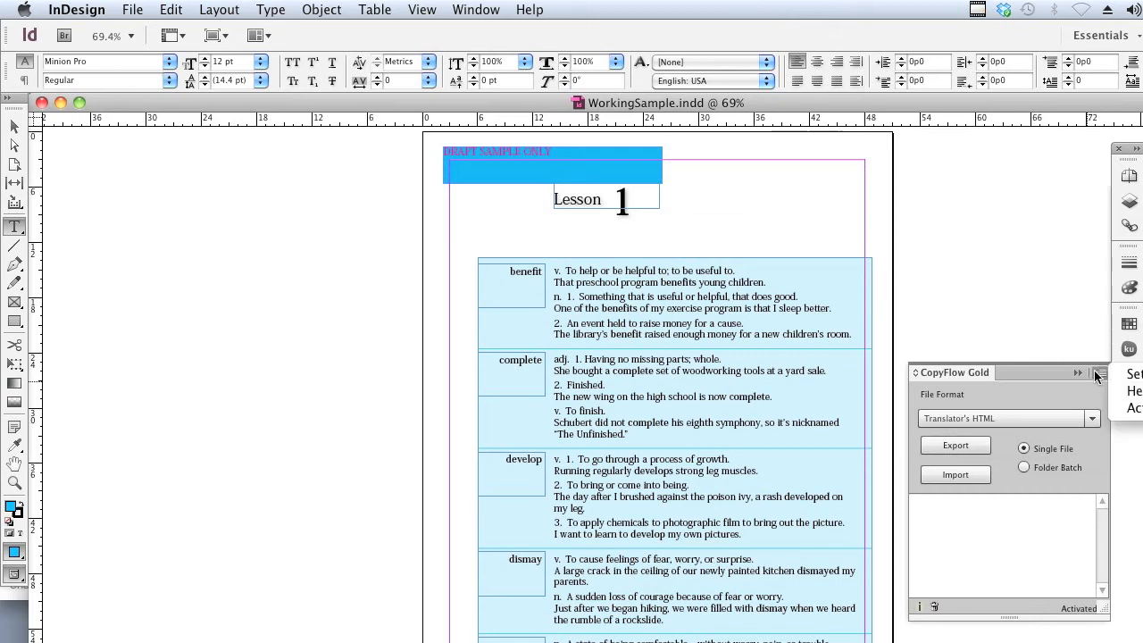
click(1122, 375)
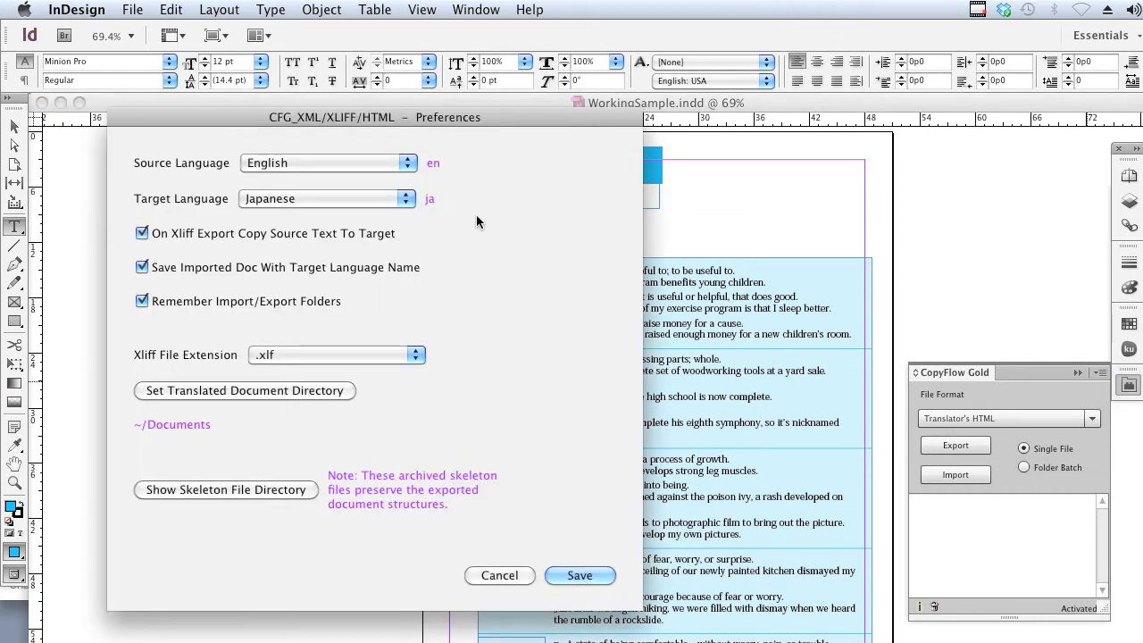
click(350, 200)
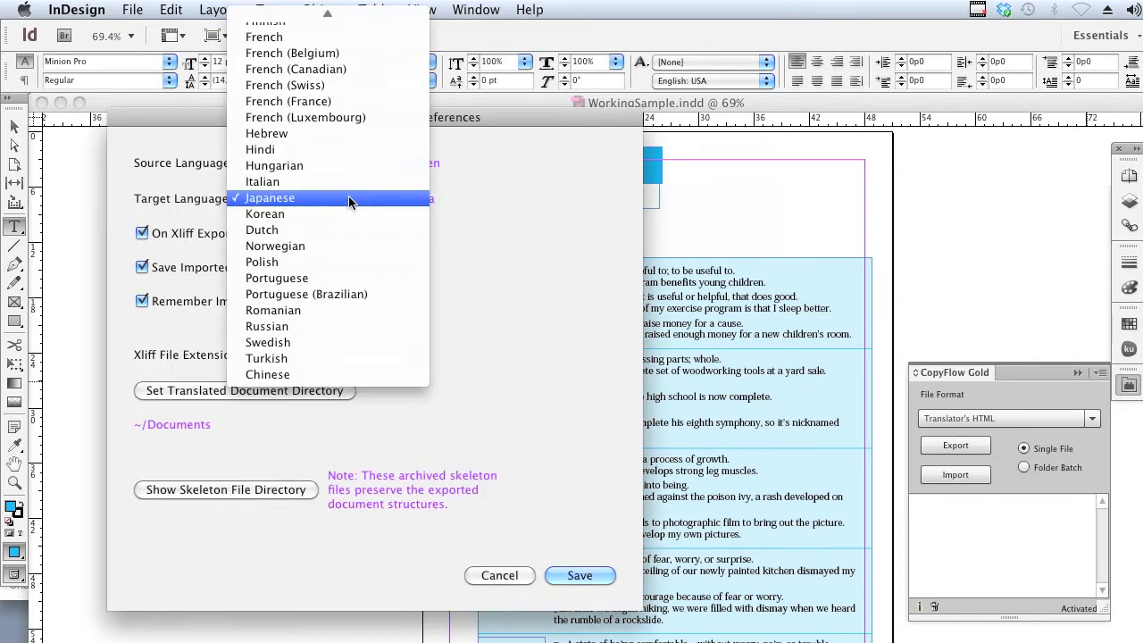
click(463, 201)
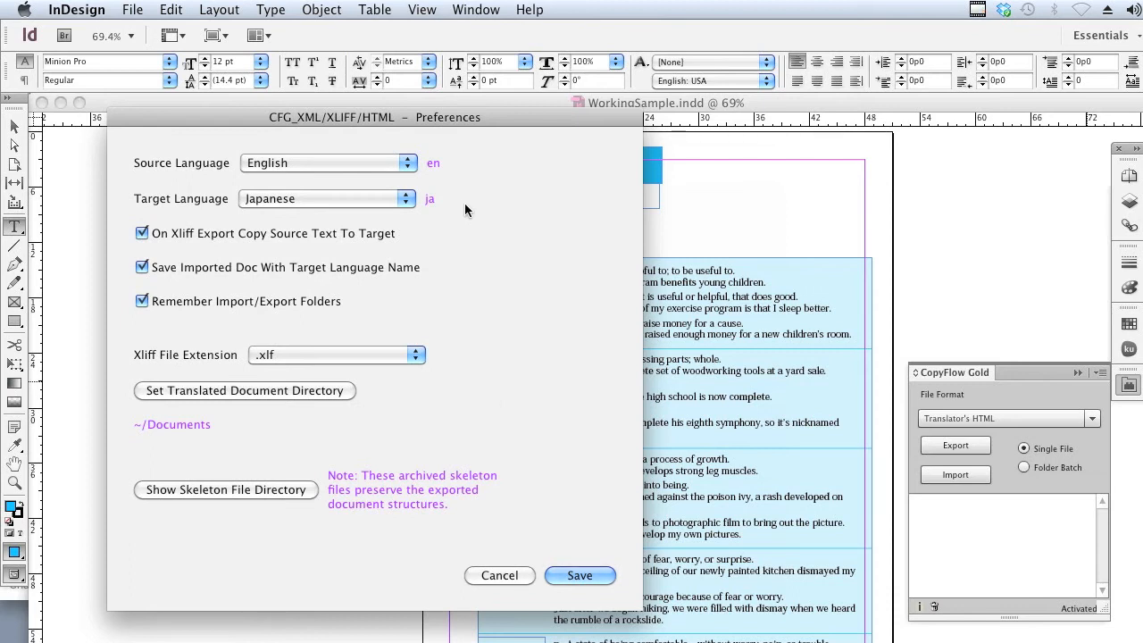
click(580, 575)
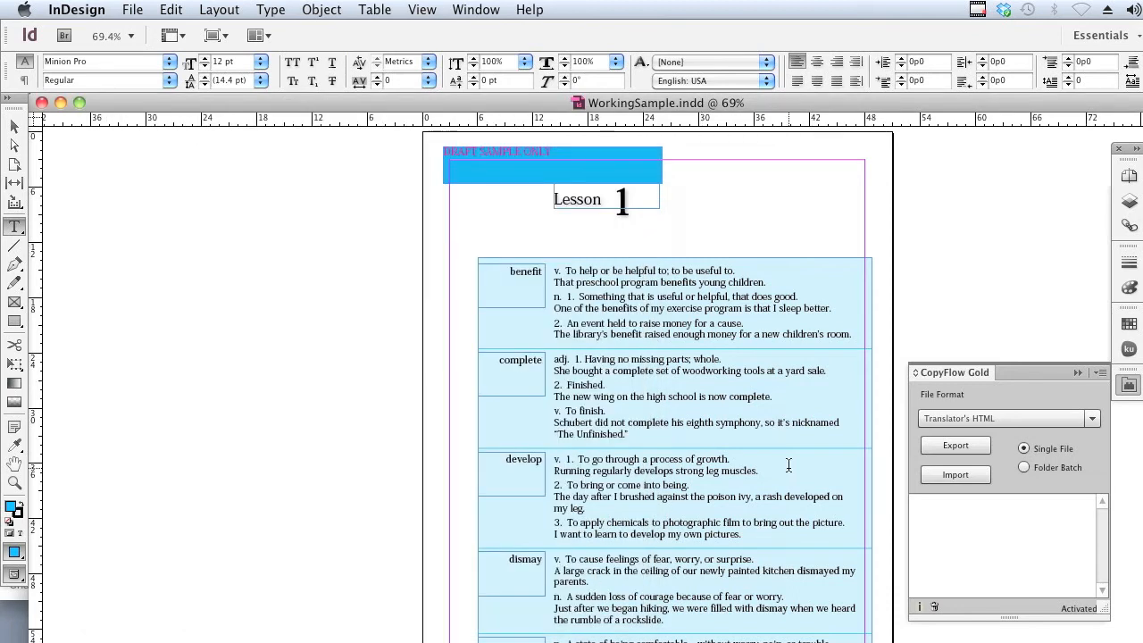
click(956, 445)
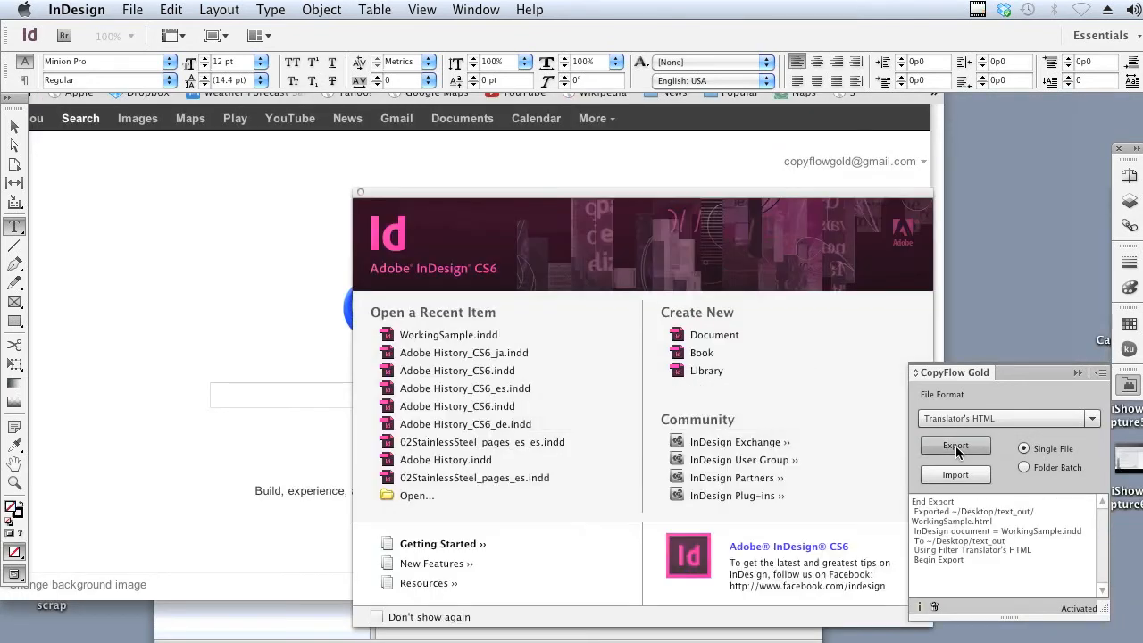
click(359, 193)
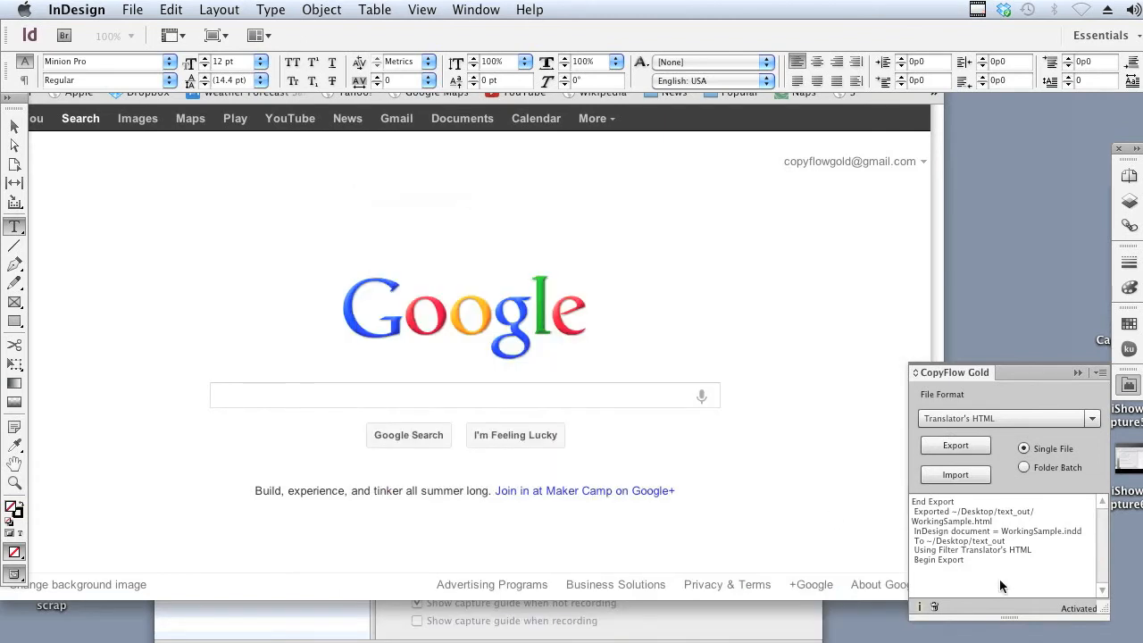
Switch to Chrome, go from Google Translate to Translator Toolkit, and start a new document upload.
click(753, 298)
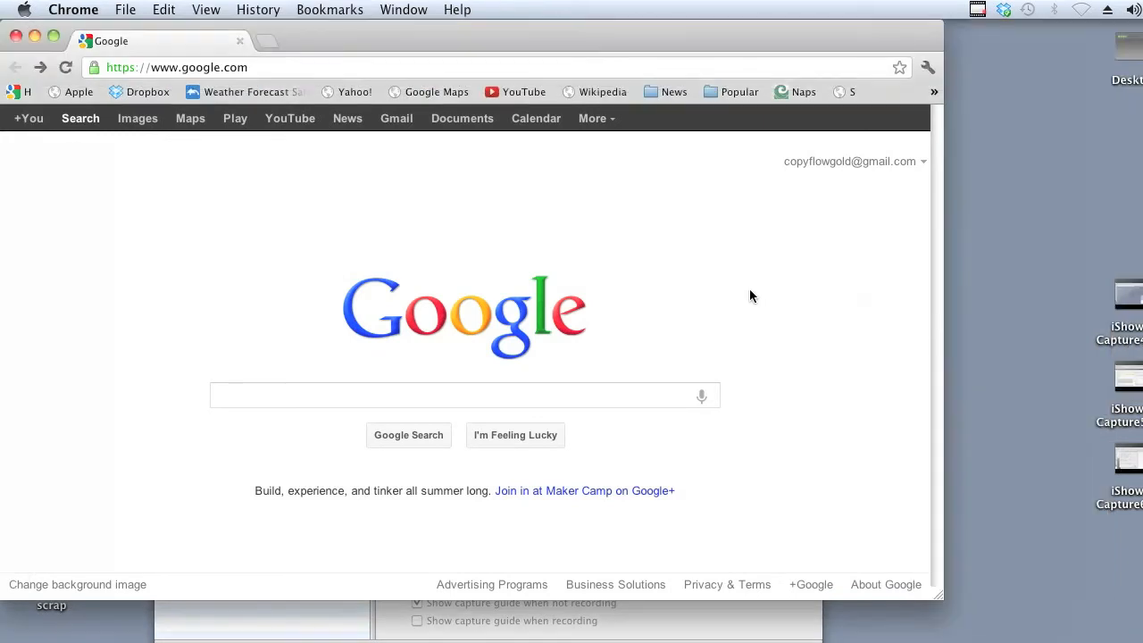
click(594, 120)
click(595, 152)
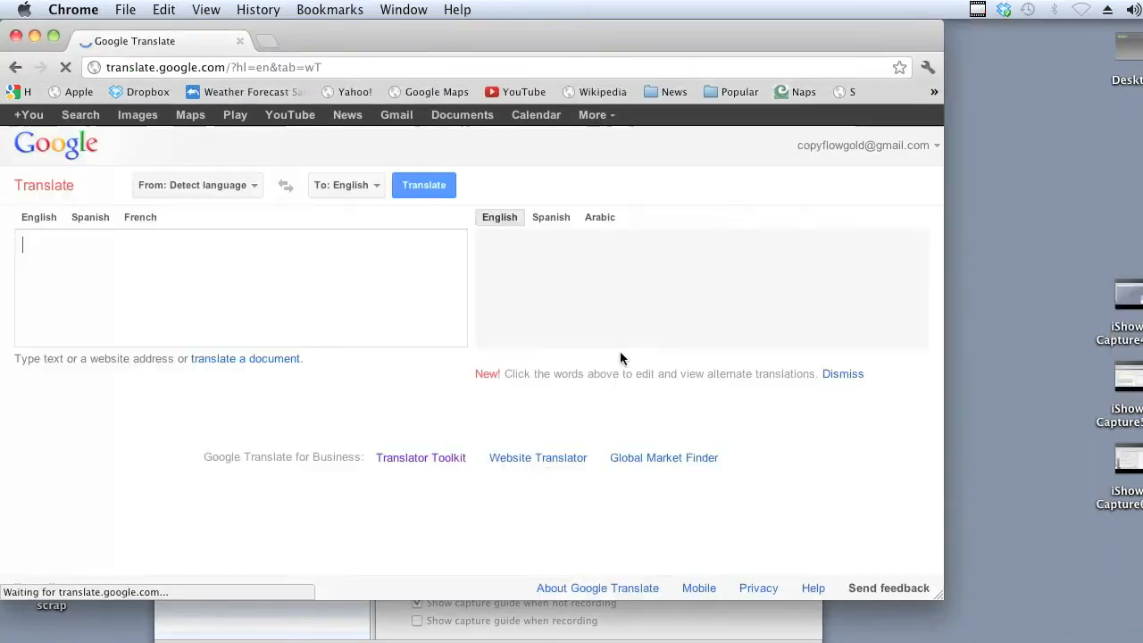
click(416, 454)
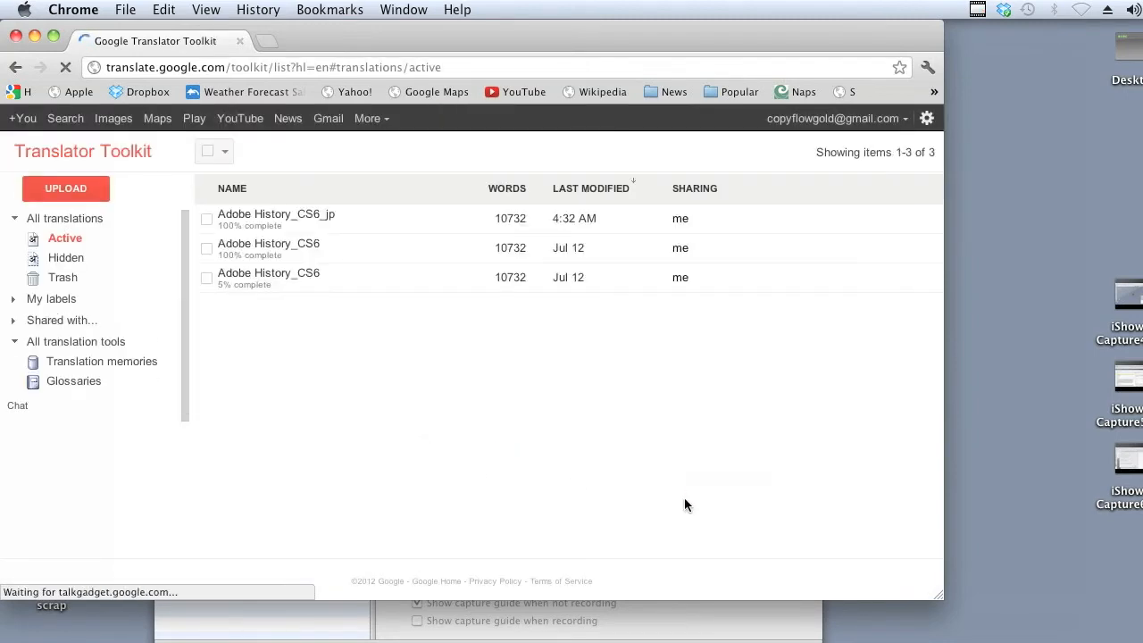
click(74, 193)
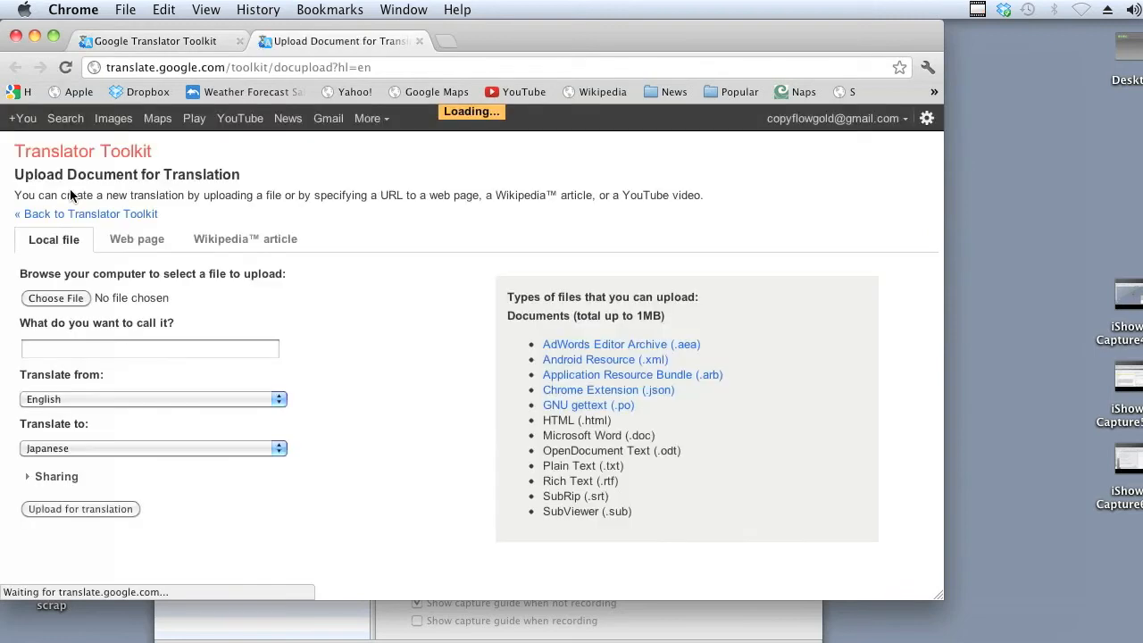
Upload WorkingSample.html from the text_out folder for translation from English to Japanese under the name WorkingSample_jp.
click(74, 298)
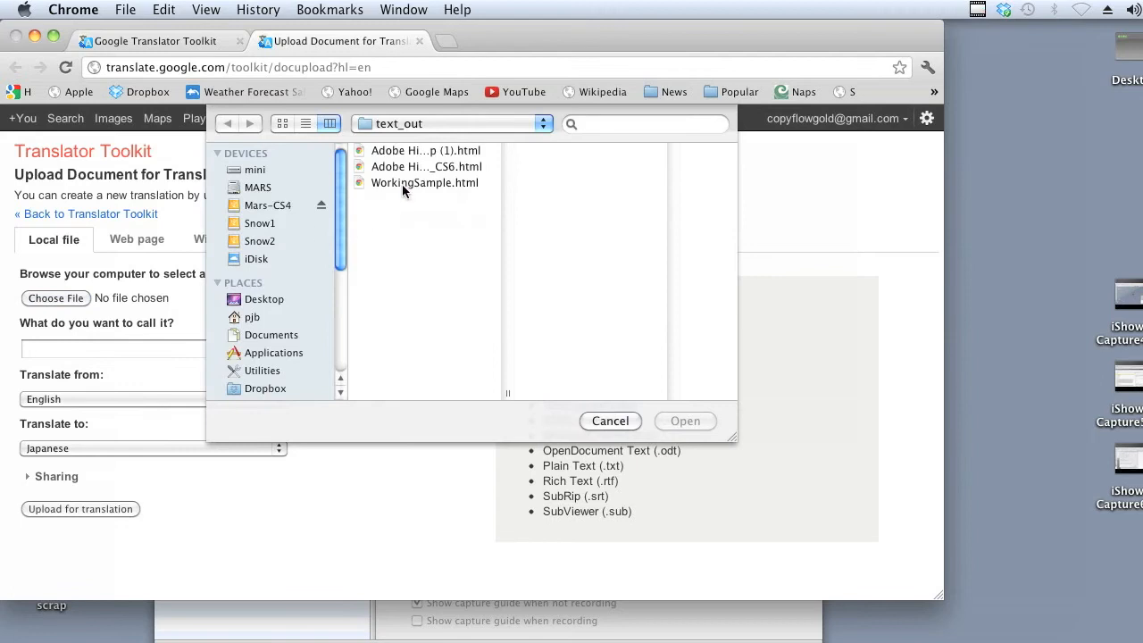
click(401, 184)
click(680, 421)
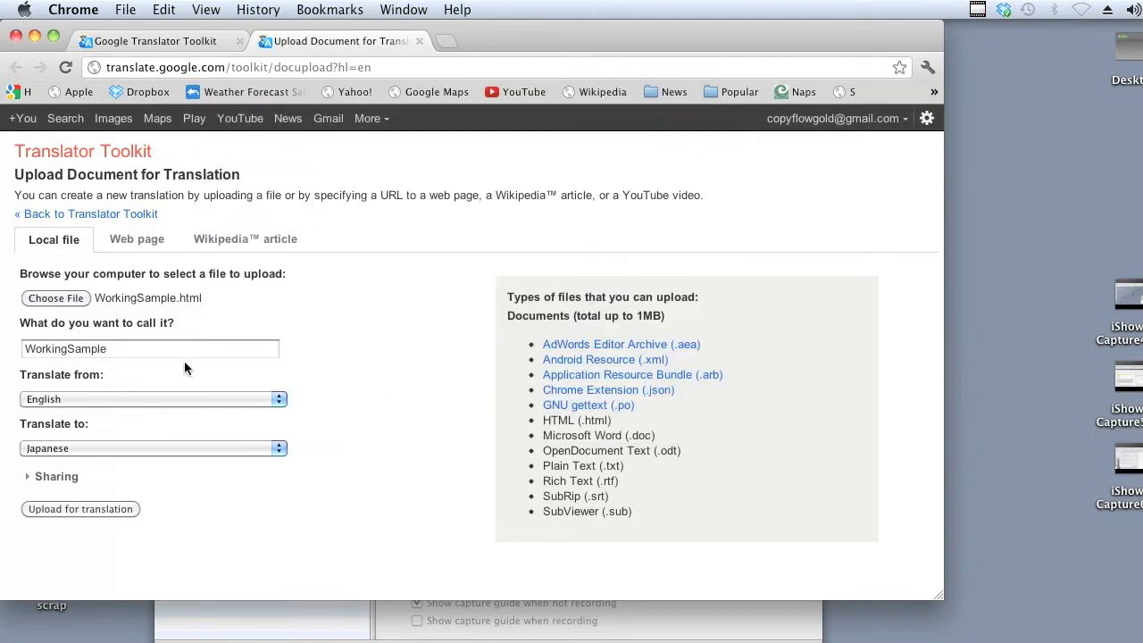
click(120, 355)
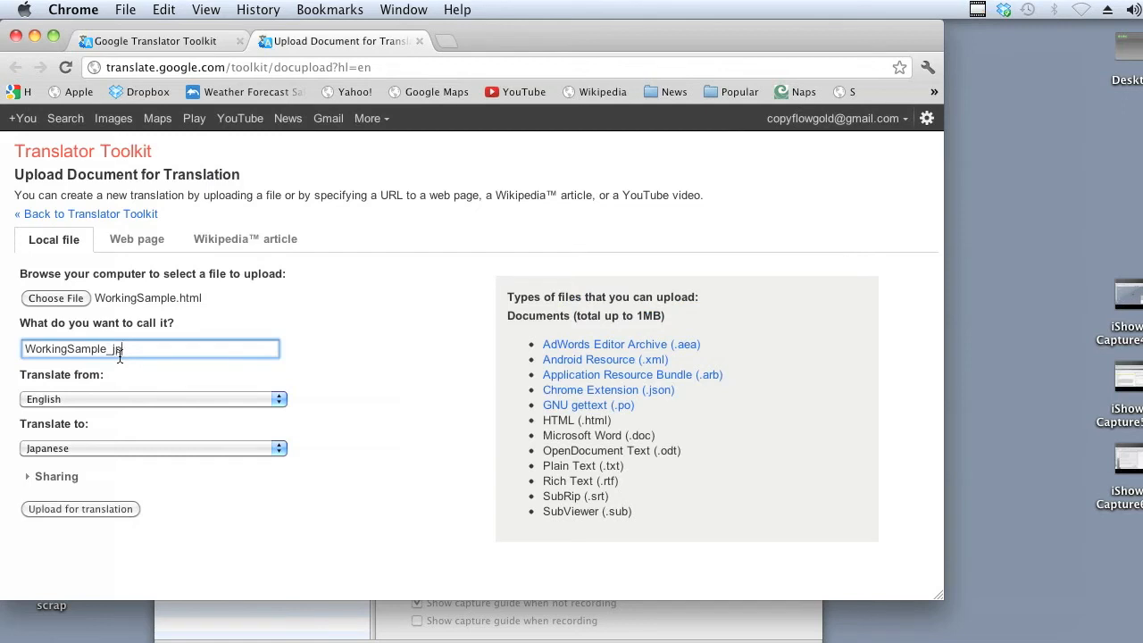
click(101, 511)
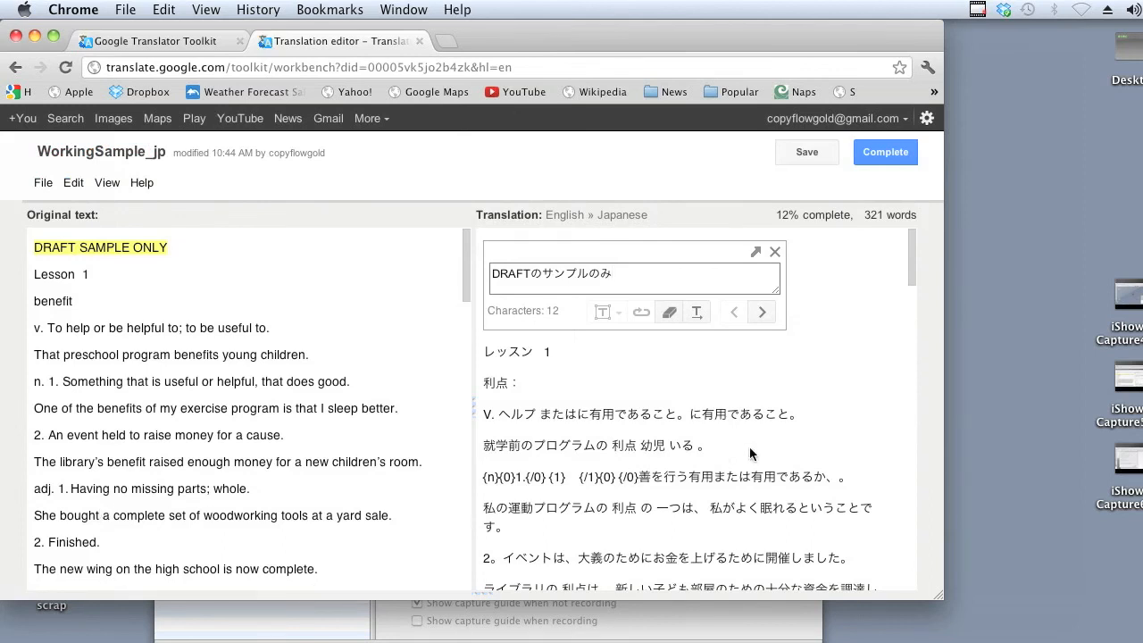
Look through the Japanese translation of WorkingSample_jp, confirm marking it as complete, and download the translated file.
drag(910, 278, 907, 438)
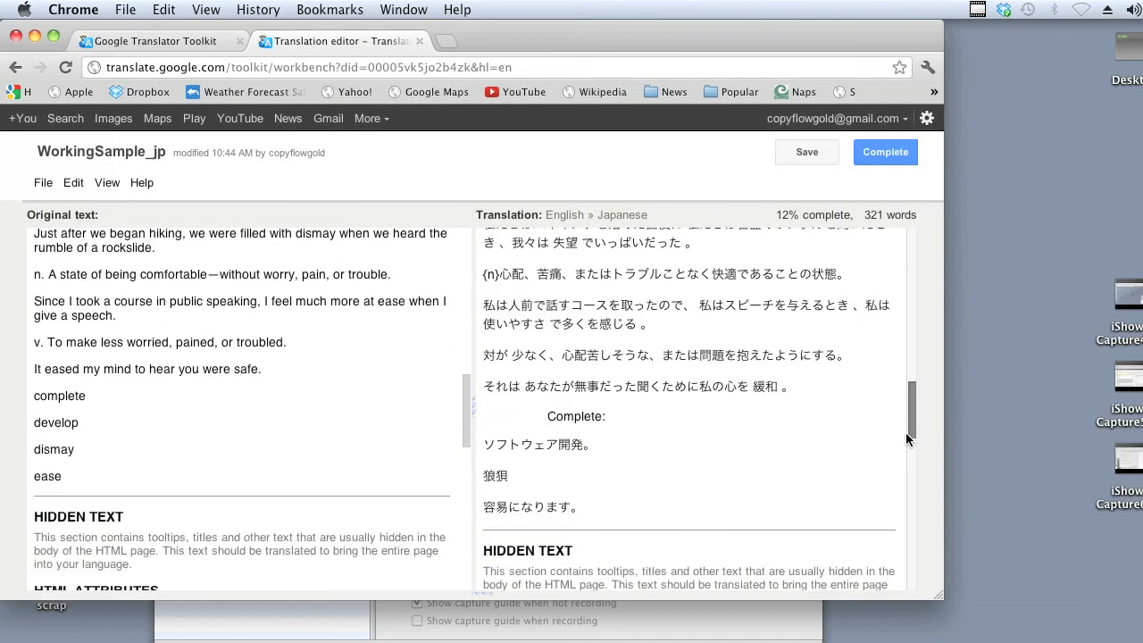
click(863, 410)
click(43, 183)
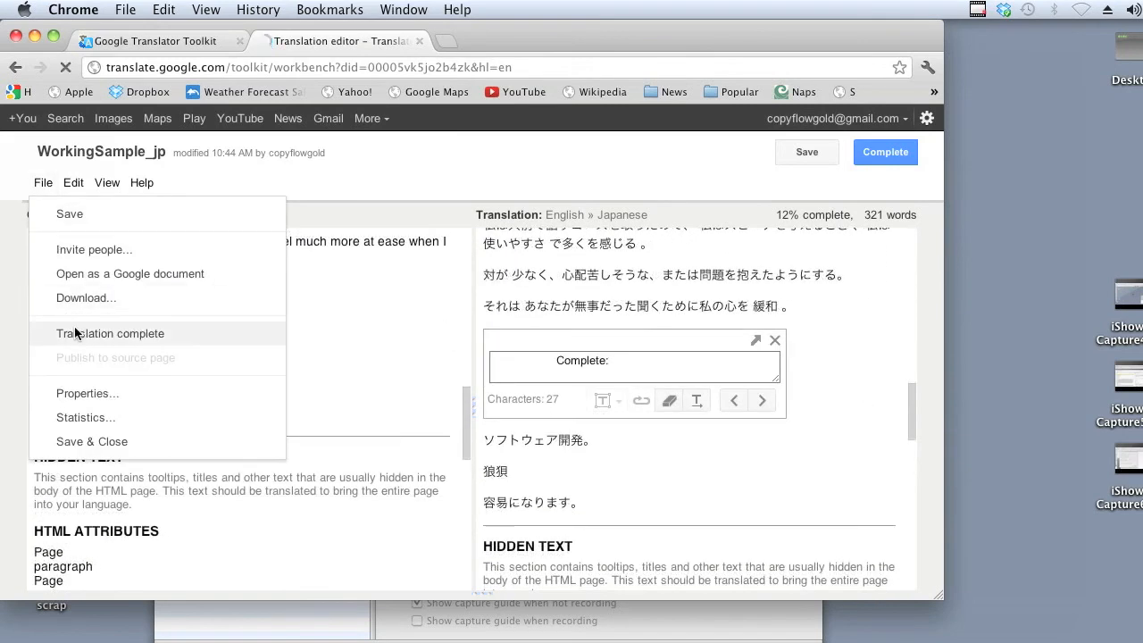
click(76, 333)
click(309, 385)
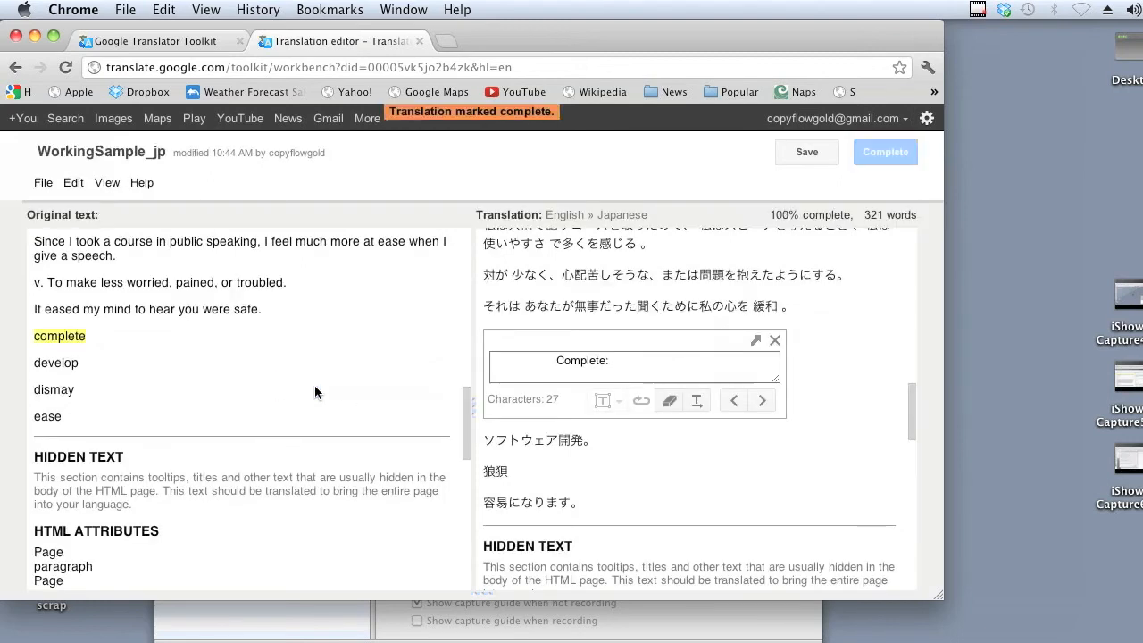
click(43, 183)
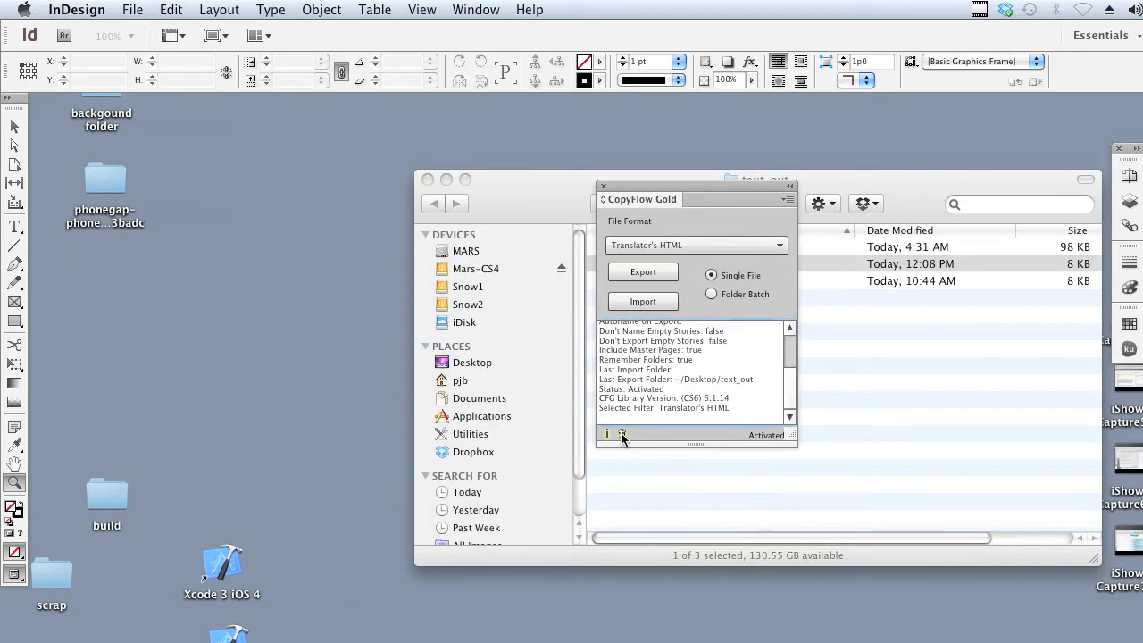
Switch to InDesign, clear CopyFlow Gold's log, and import WorkingSample_jp.html from the text_out folder as a single Translator's HTML file.
click(622, 433)
click(649, 304)
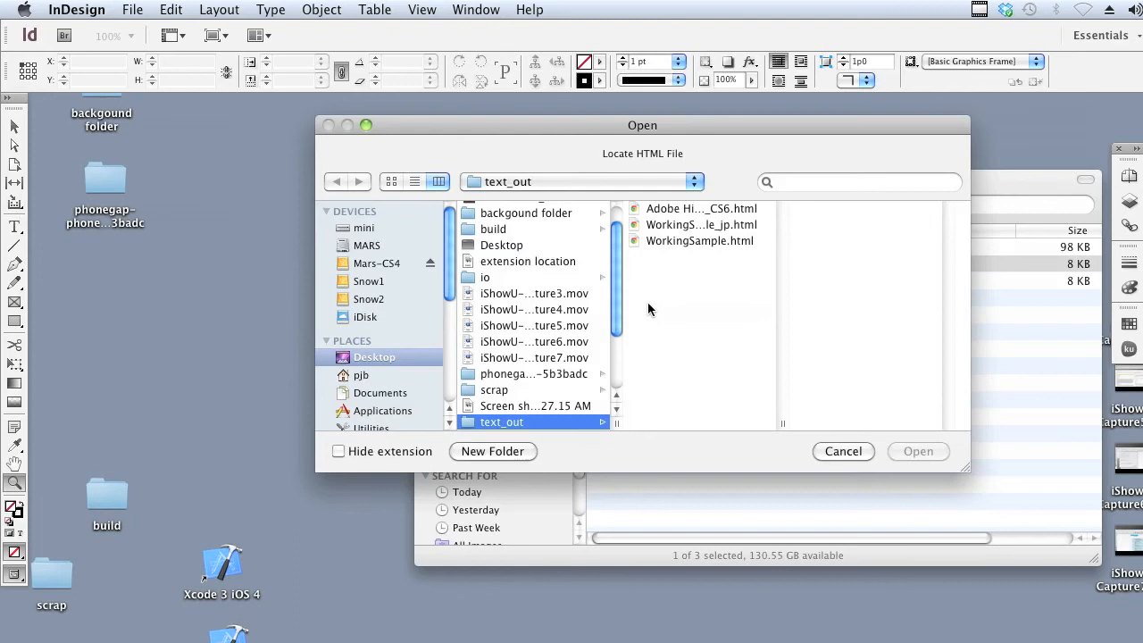
click(738, 226)
drag(778, 411, 829, 411)
click(917, 451)
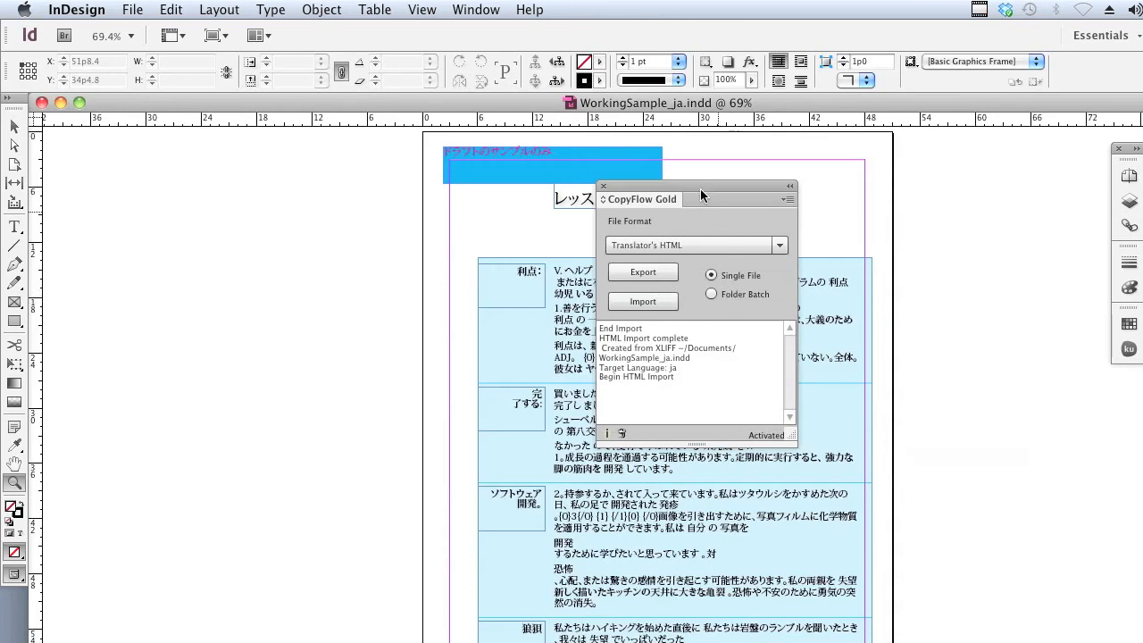
Examine the imported Japanese text up close in the lower table rows of WorkingSample_ja.indd, keeping the CopyFlow Gold panel clear of it.
drag(700, 193, 658, 278)
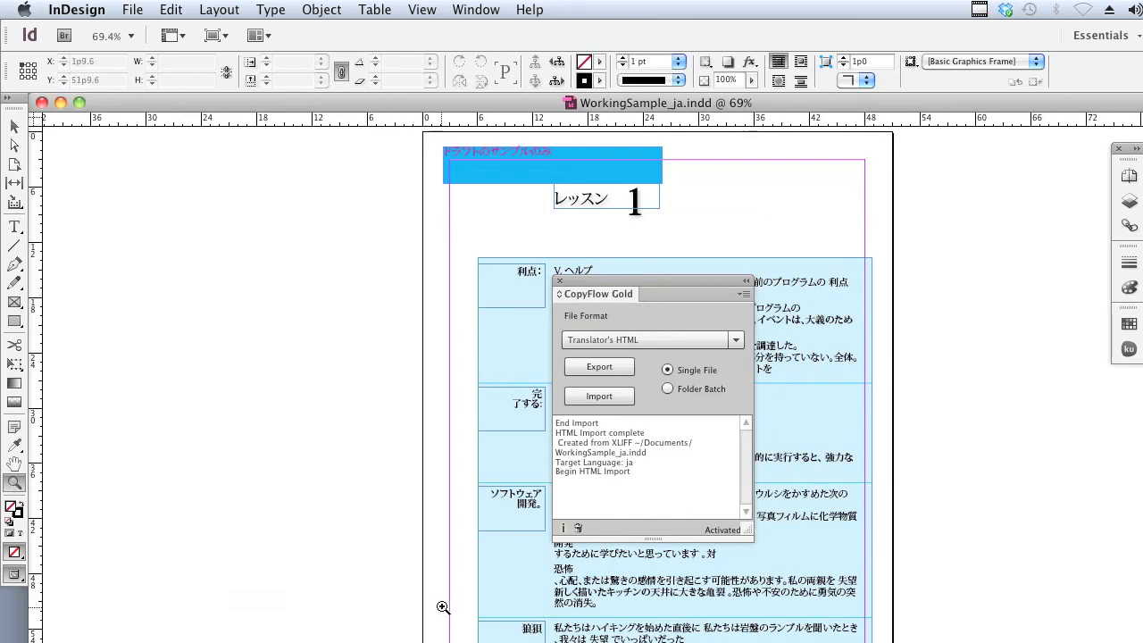
drag(443, 604, 884, 642)
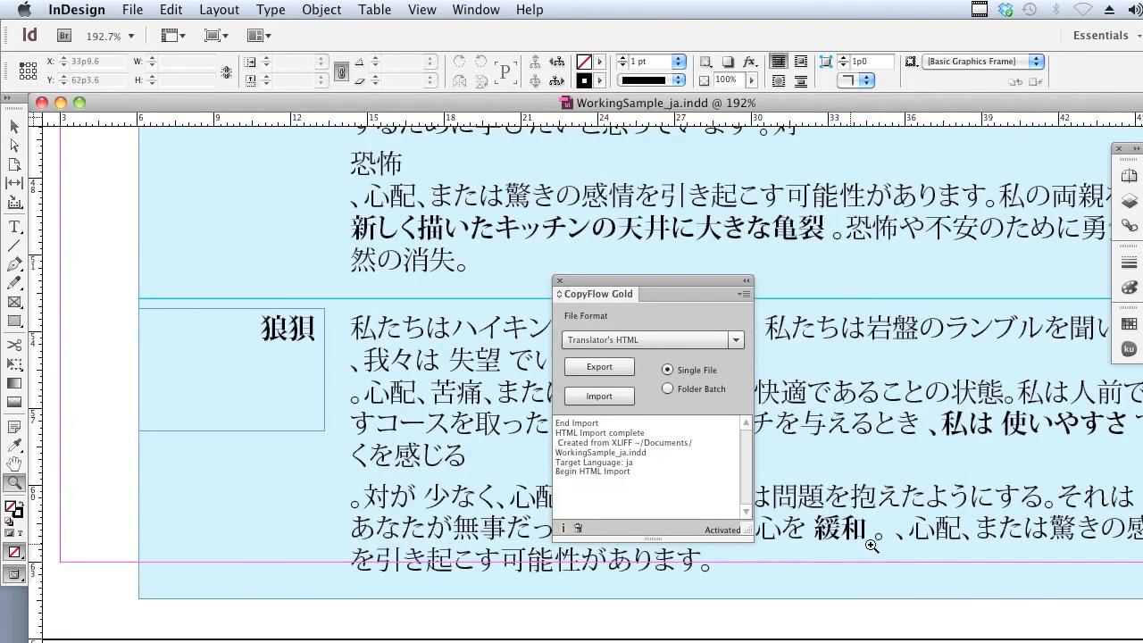
scroll(884, 439, down, 3)
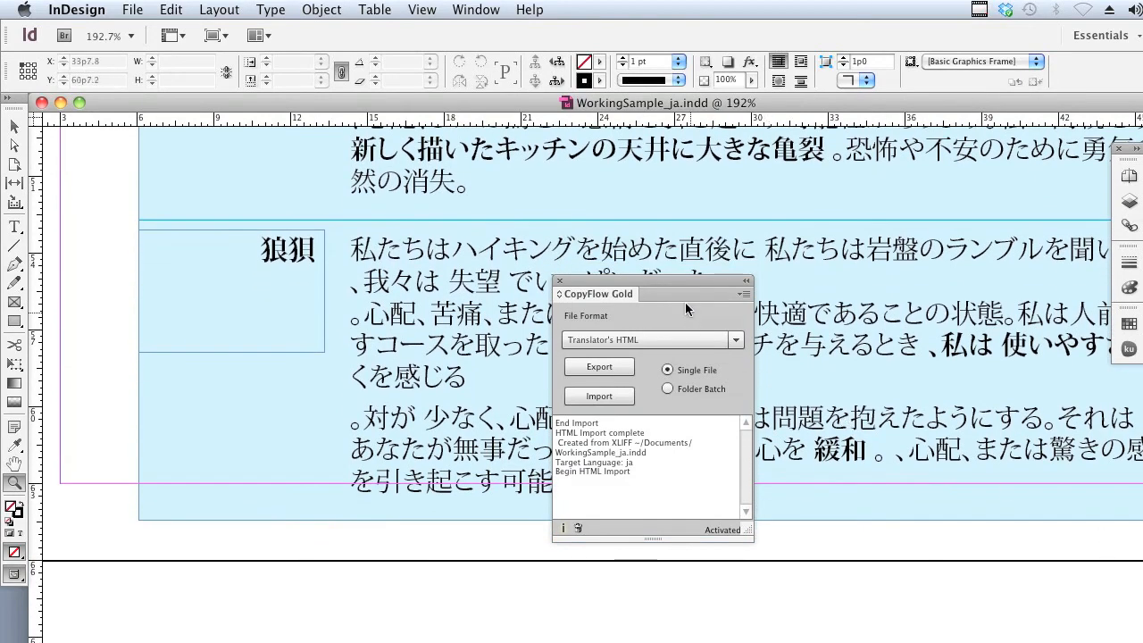
drag(676, 281, 241, 279)
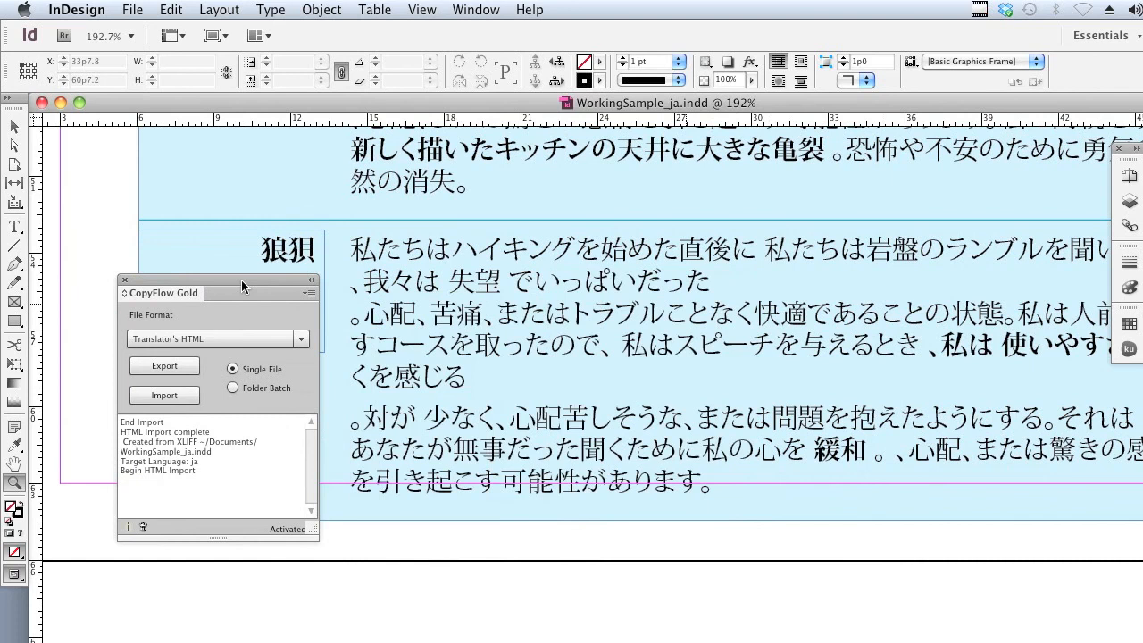